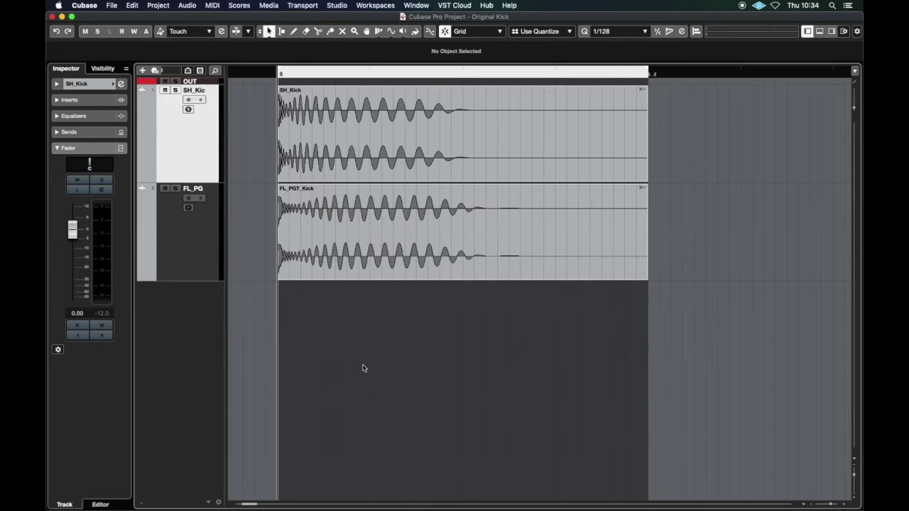
{"action": "left_click_drag", "start_coordinate": [352, 355], "coordinate": [426, 128]}
{"action": "left_click", "coordinate": [399, 315]}
{"action": "left_click_drag", "start_coordinate": [401, 321], "coordinate": [446, 216]}
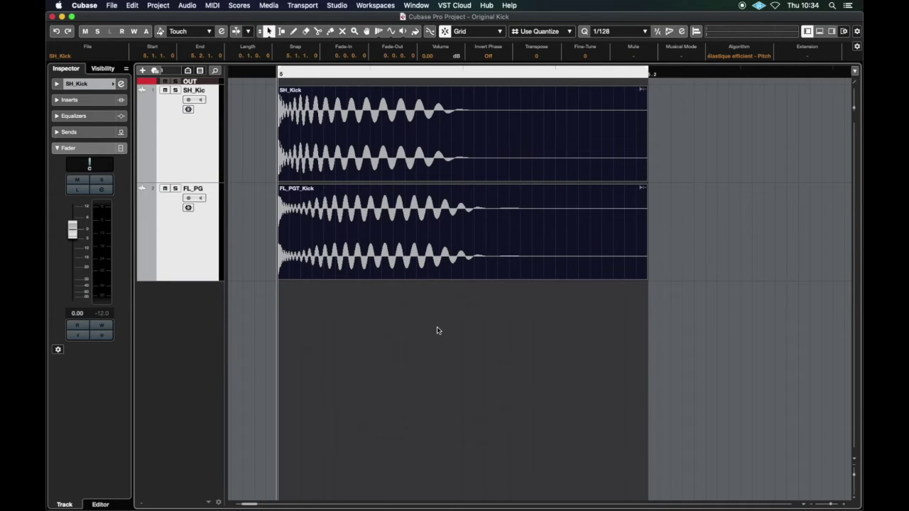
{"action": "left_click", "coordinate": [401, 320]}
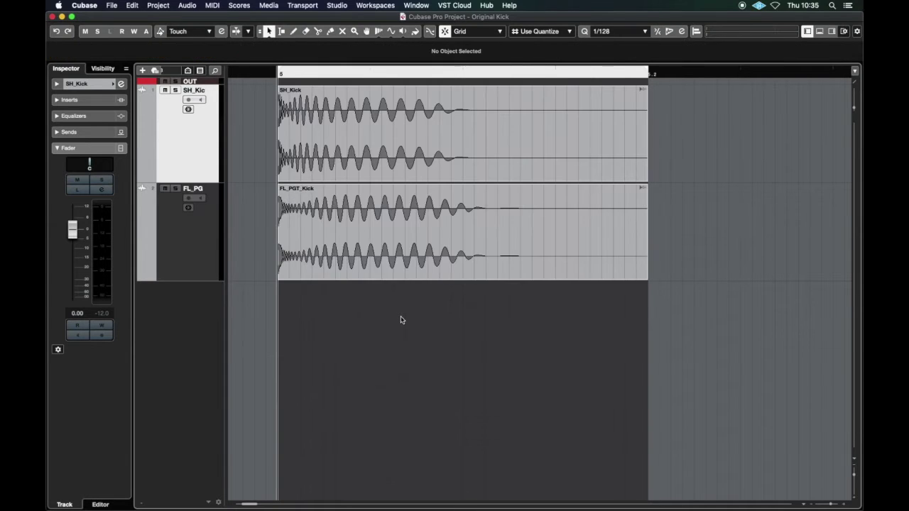
{"action": "left_click_drag", "start_coordinate": [402, 347], "coordinate": [491, 59]}
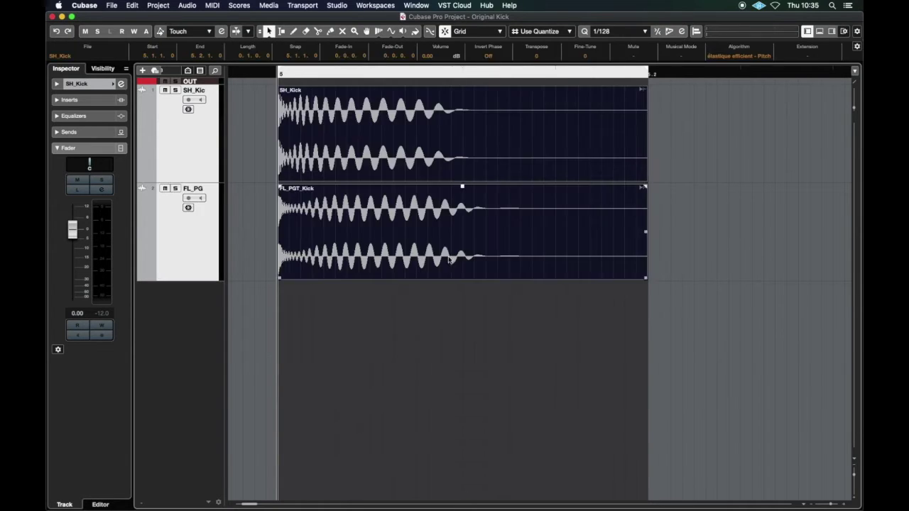
{"action": "left_click", "coordinate": [415, 336]}
{"action": "left_click", "coordinate": [415, 337]}
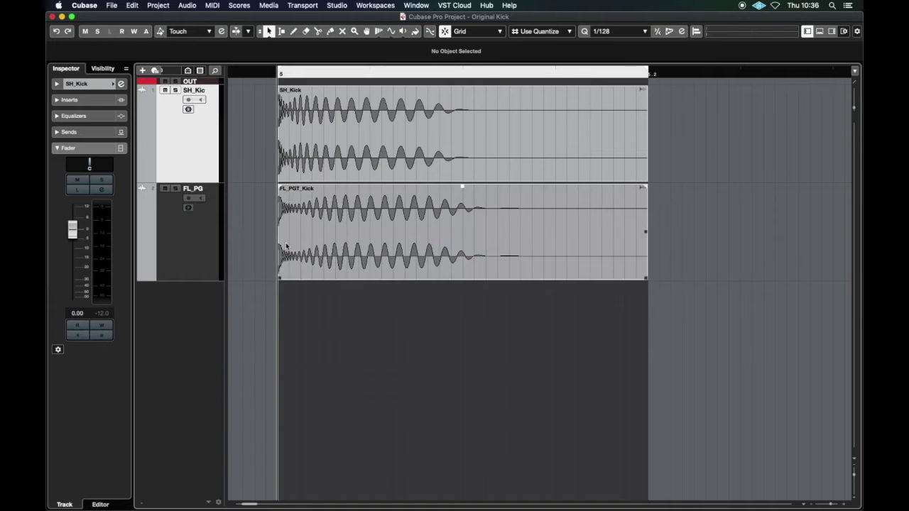
Step: Move the SH_Kick track below the FL_PGT_Kick track
{"action": "left_click_drag", "start_coordinate": [217, 149], "coordinate": [210, 258]}
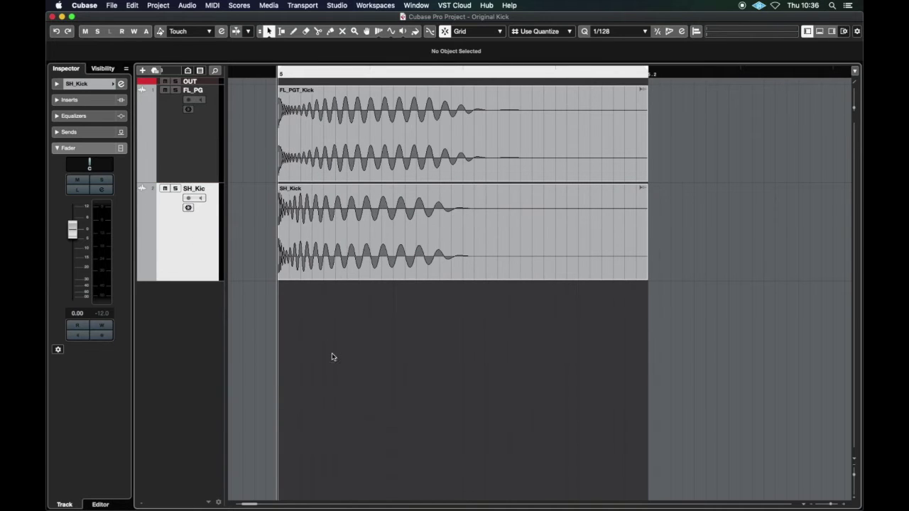
{"action": "left_click", "coordinate": [378, 134]}
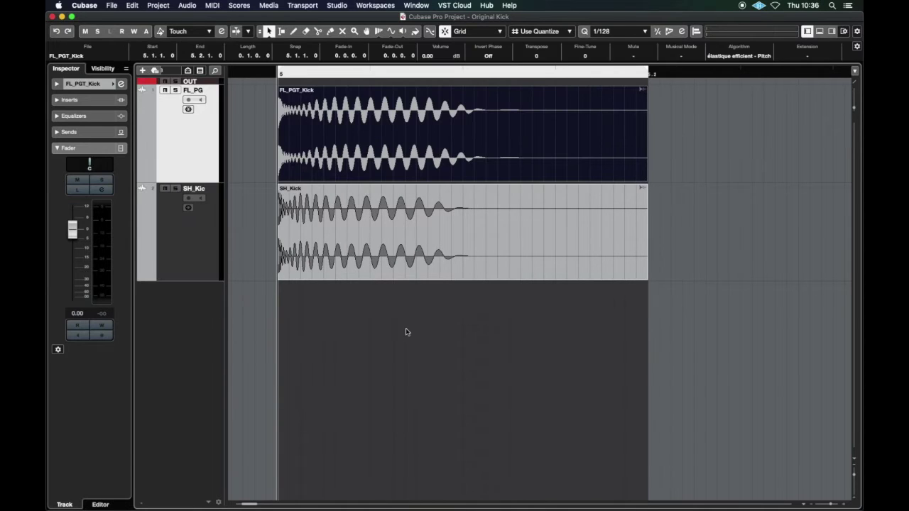
Step: Mute the SH_Kick clip and play the FL_PGT_Kick clip on its own
{"action": "left_click", "coordinate": [309, 236]}
{"action": "key", "text": "shift+m"}
{"action": "left_click", "coordinate": [361, 346]}
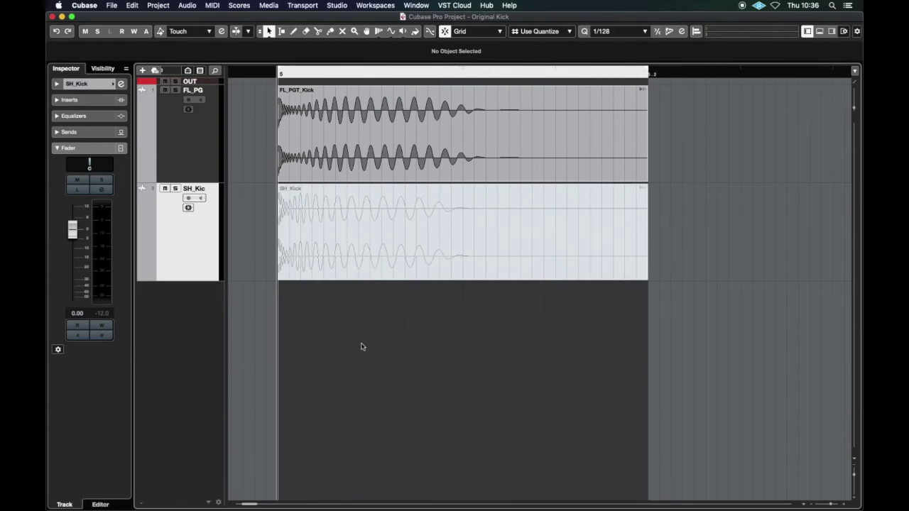
{"action": "key", "text": "space"}
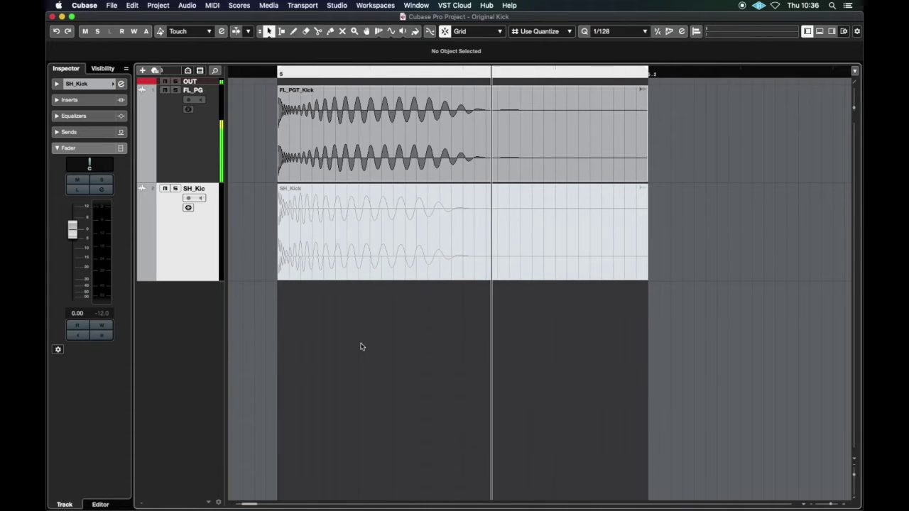
{"action": "key", "text": "space"}
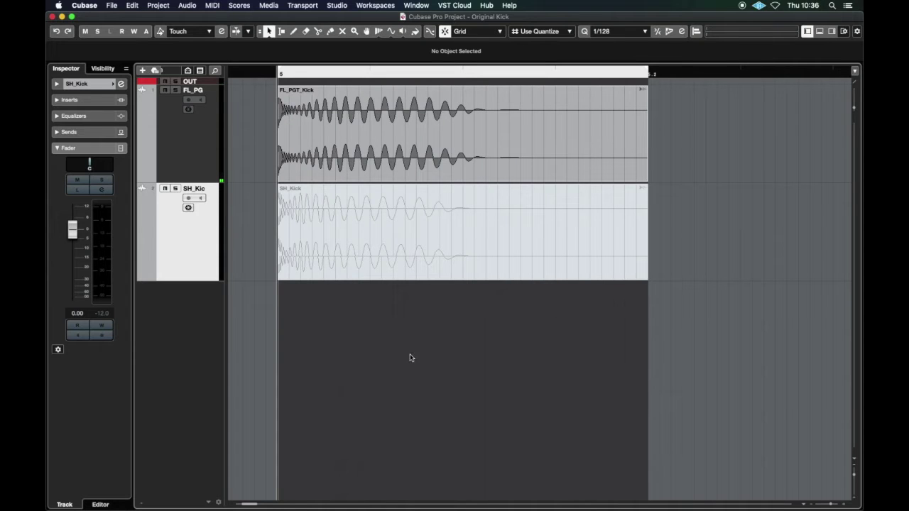
Step: Swap the mute states so FL_PGT_Kick is muted and SH_Kick is active, and play SH_Kick on its own
{"action": "left_click", "coordinate": [331, 132]}
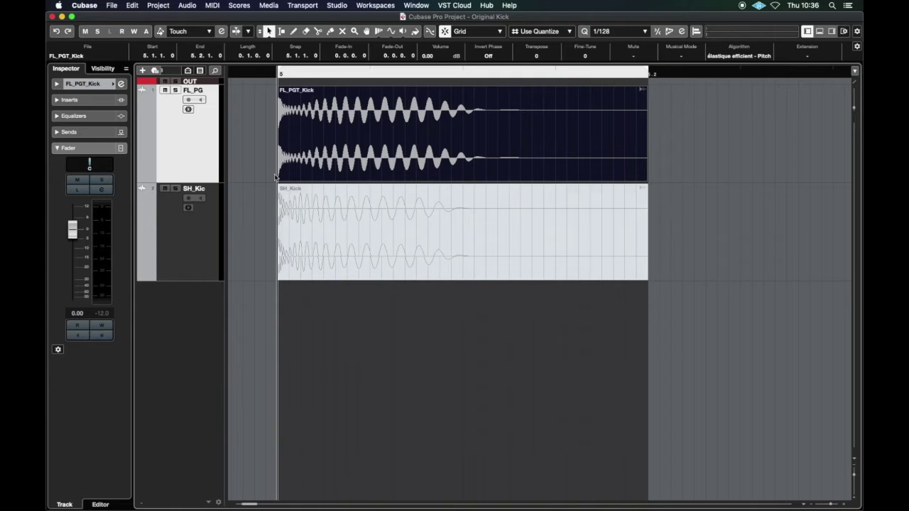
{"action": "left_click_drag", "start_coordinate": [255, 144], "coordinate": [400, 377]}
{"action": "key", "text": "shift+m"}
{"action": "left_click", "coordinate": [399, 380]}
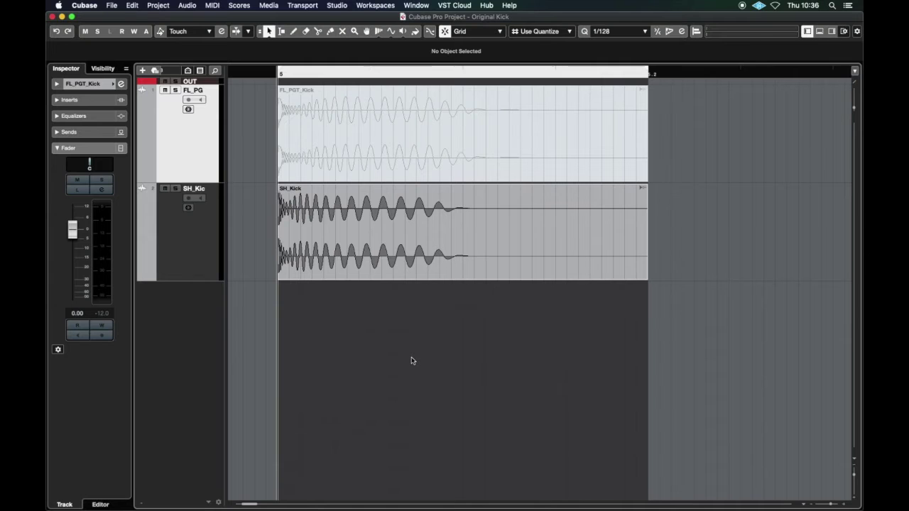
{"action": "key", "text": "space"}
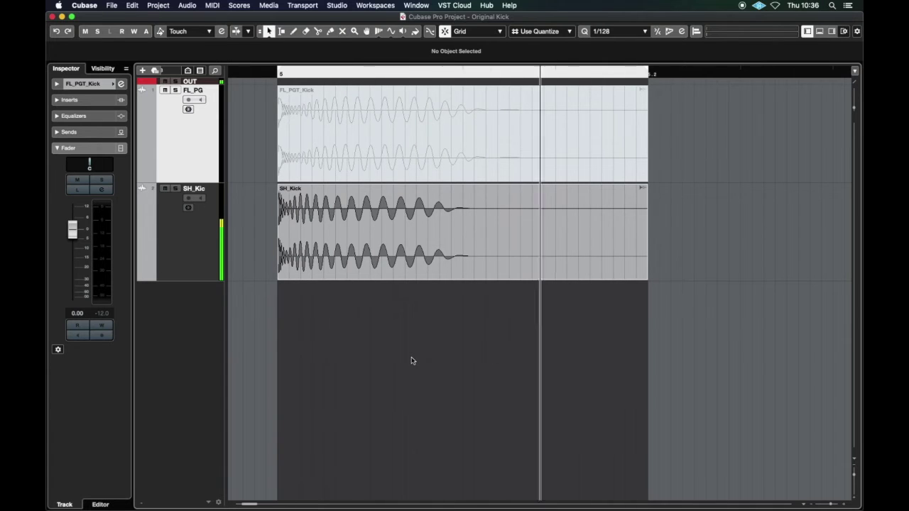
{"action": "key", "text": "space"}
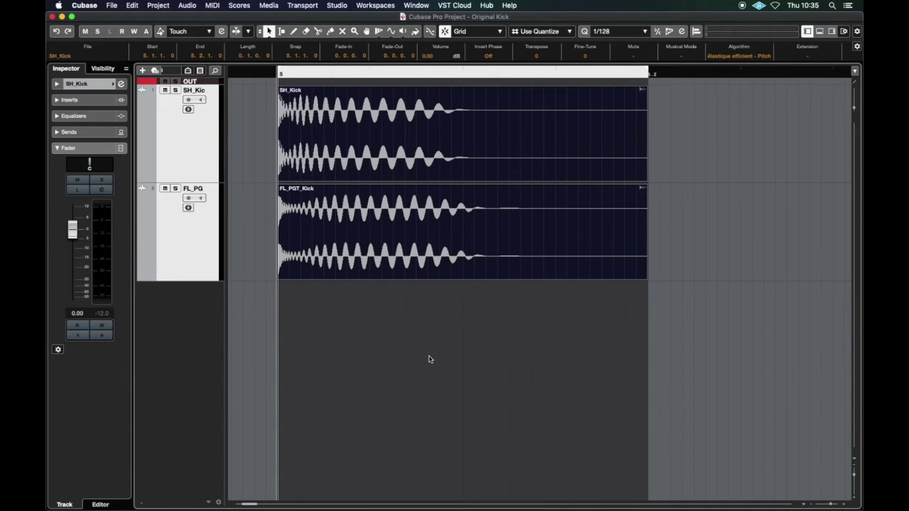
Step: Normalize both kick clips to a maximum peak level of -12.00 dB with Direct Offline Processing
{"action": "key", "text": "F7"}
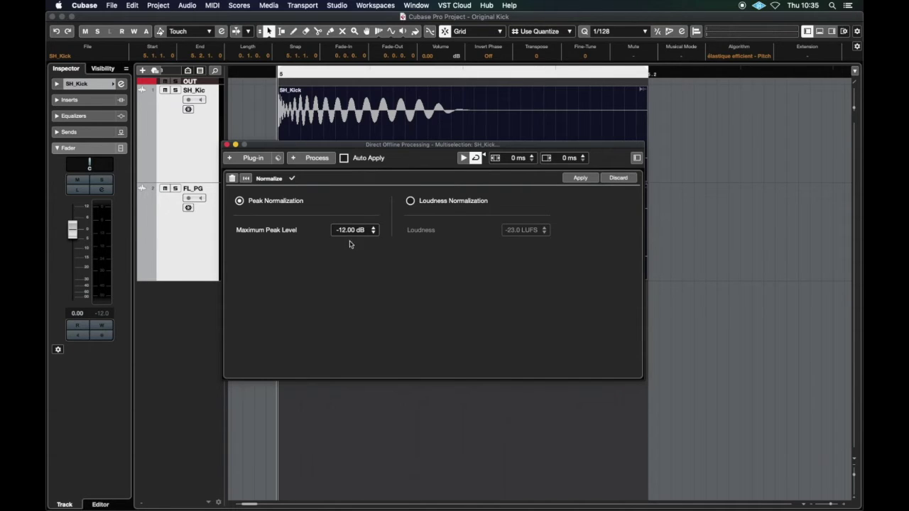
{"action": "left_click", "coordinate": [580, 178]}
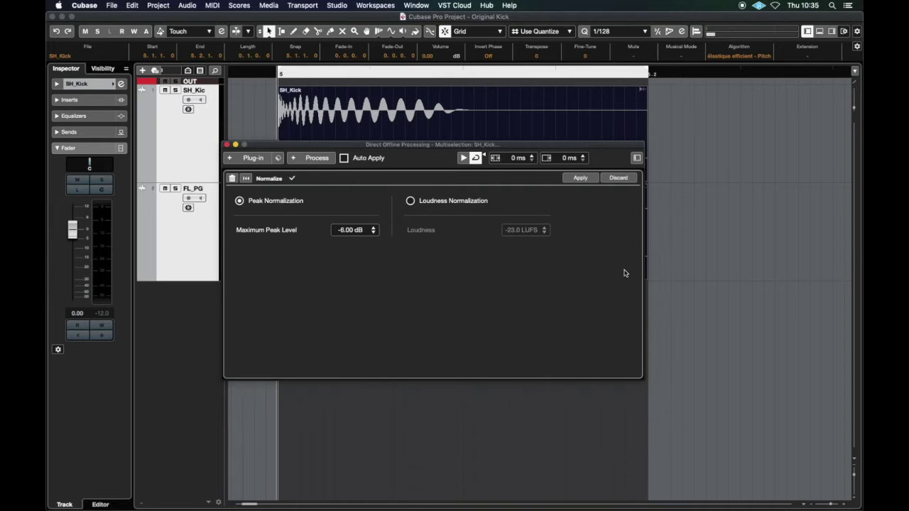
{"action": "left_click", "coordinate": [227, 144]}
{"action": "left_click", "coordinate": [450, 352]}
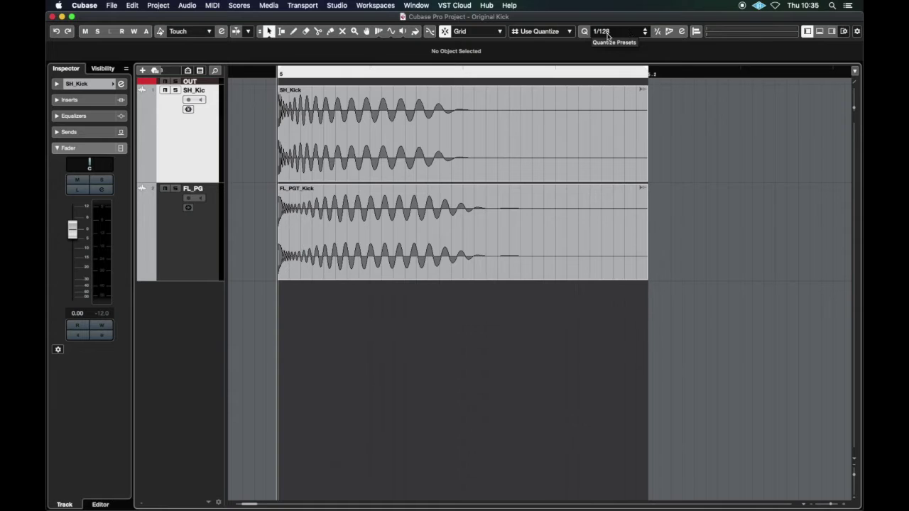
Step: Split both kick clips at 5.1.1.15, just after the initial transient
{"action": "left_click_drag", "start_coordinate": [320, 329], "coordinate": [418, 135]}
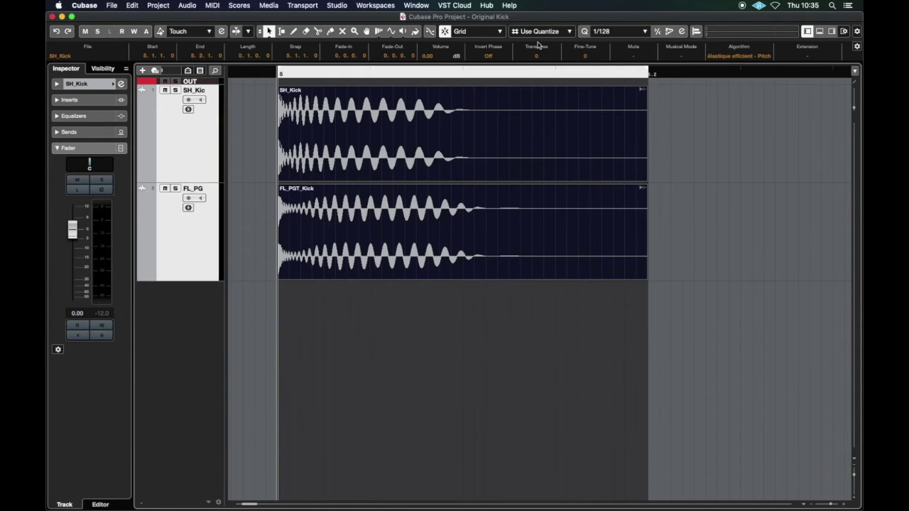
{"action": "right_click", "coordinate": [290, 292]}
{"action": "left_click", "coordinate": [340, 292]}
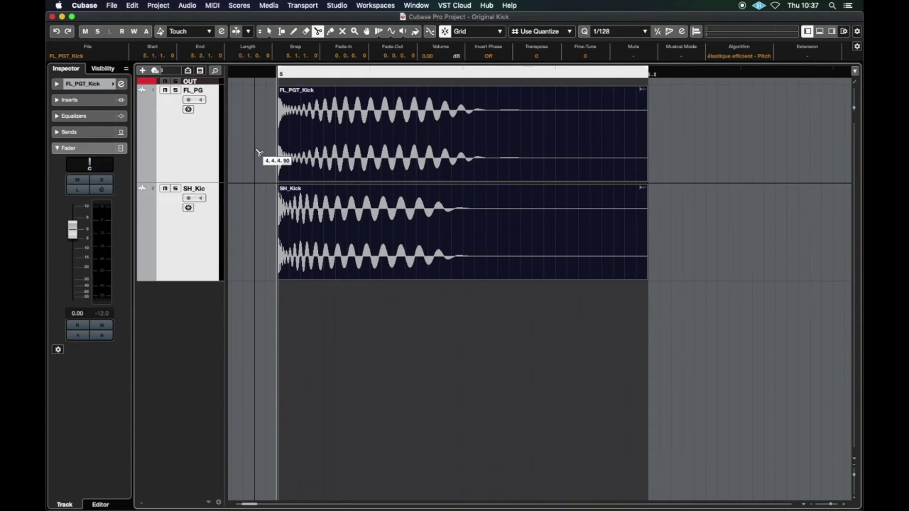
{"action": "left_click", "coordinate": [290, 170]}
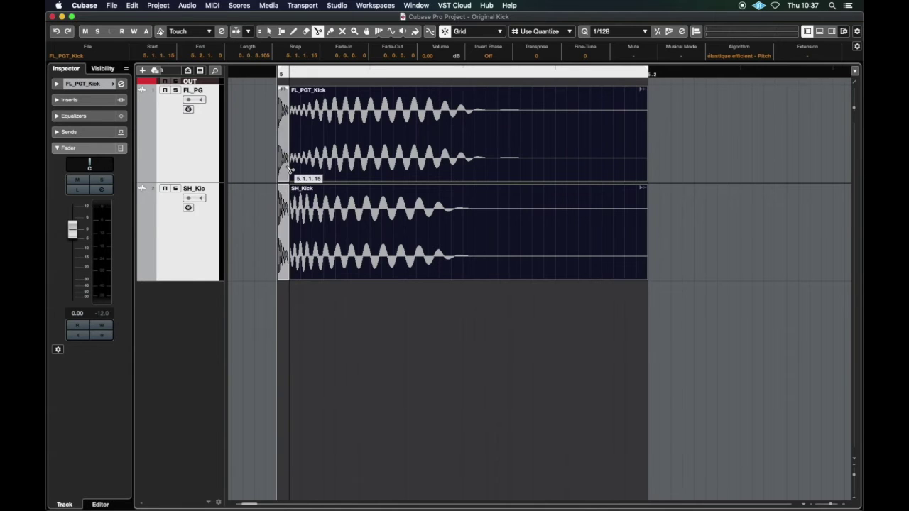
{"action": "key", "text": "1"}
{"action": "left_click", "coordinate": [303, 315]}
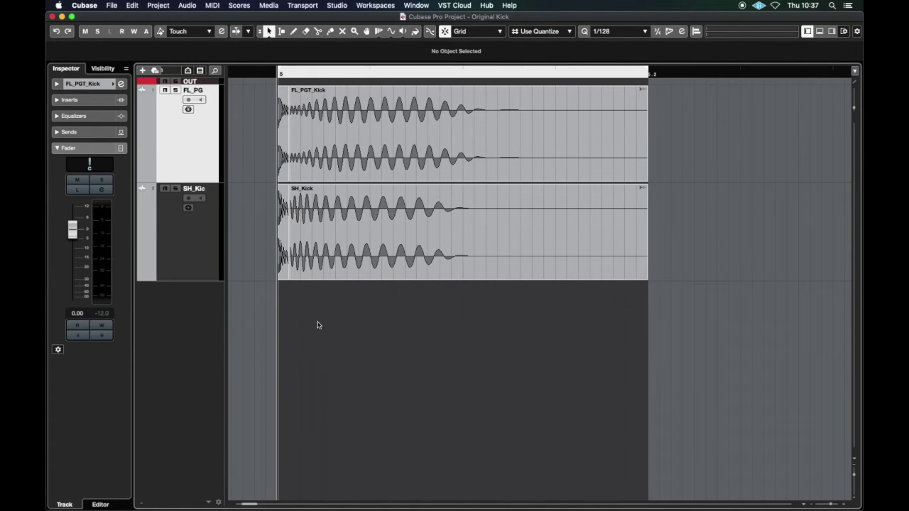
Step: Delete the short SH_Kick transient piece and the long FL_PGT_Kick tail piece
{"action": "left_click", "coordinate": [284, 206]}
{"action": "key", "text": "Delete"}
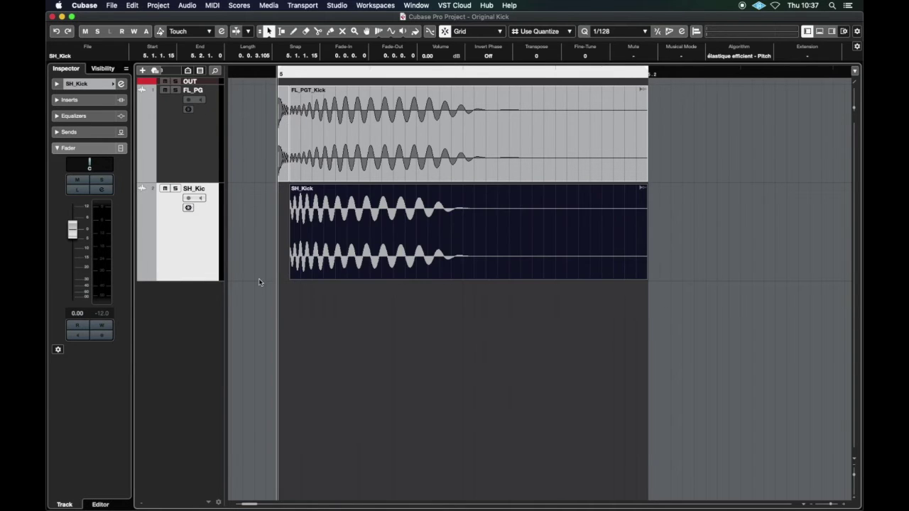
{"action": "left_click", "coordinate": [346, 125]}
{"action": "key", "text": "Delete"}
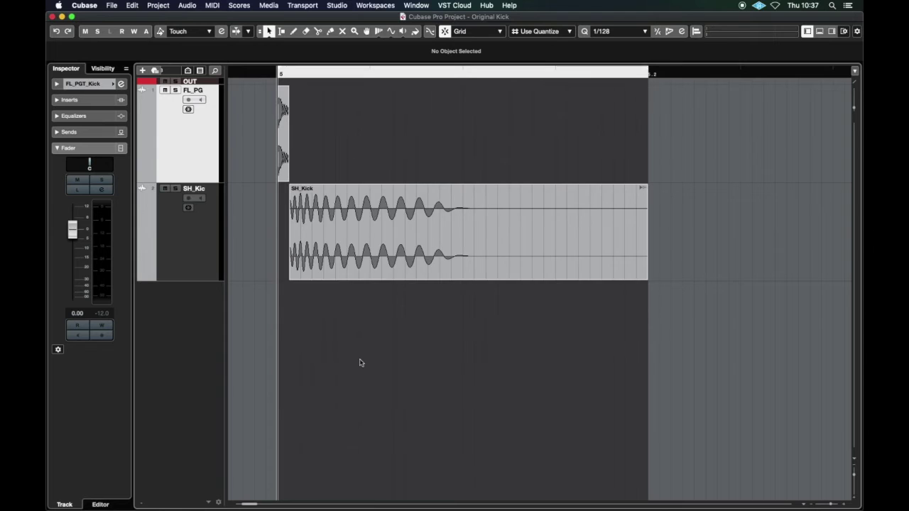
Step: Trim the end of the FL_PGT_Kick transient clip back to the zero crossing at 5.1.1.14
{"action": "right_click", "coordinate": [305, 320]}
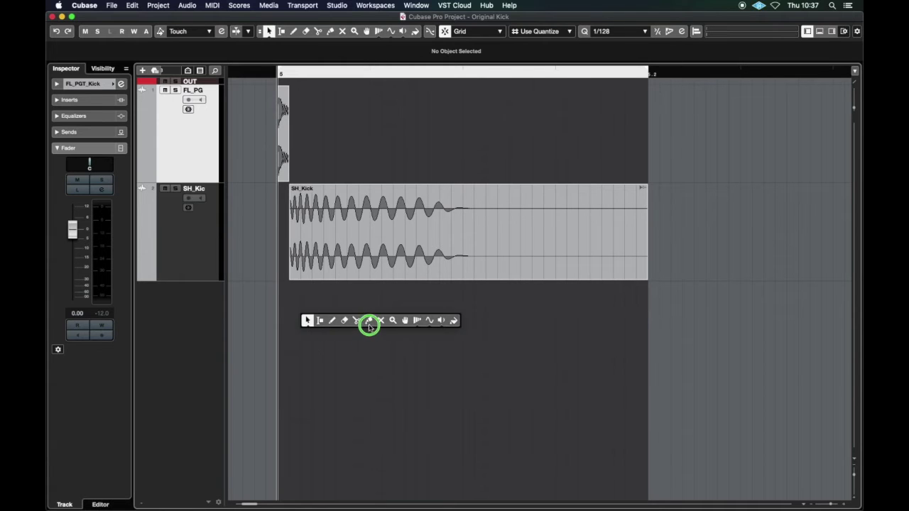
{"action": "left_click", "coordinate": [396, 321]}
{"action": "left_click_drag", "start_coordinate": [266, 111], "coordinate": [390, 325]}
{"action": "left_click_drag", "start_coordinate": [271, 345], "coordinate": [508, 30]}
{"action": "left_click_drag", "start_coordinate": [379, 342], "coordinate": [461, 9]}
{"action": "right_click", "coordinate": [487, 277]}
{"action": "left_click", "coordinate": [491, 279]}
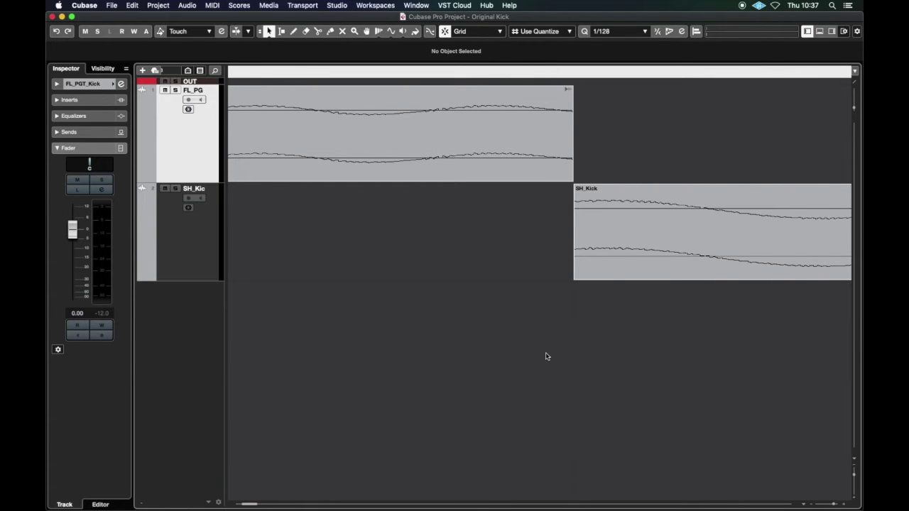
{"action": "mouse_move", "coordinate": [555, 160]}
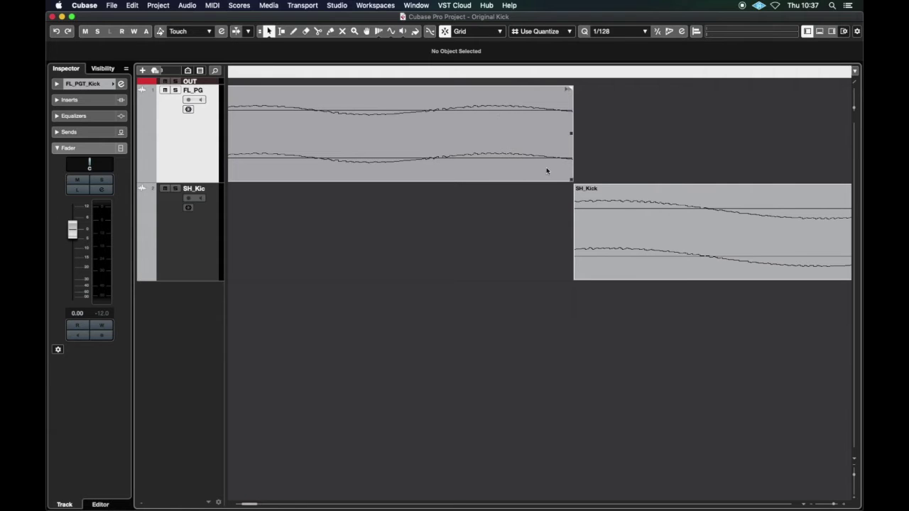
{"action": "left_click", "coordinate": [570, 179]}
{"action": "left_click_drag", "start_coordinate": [570, 180], "coordinate": [556, 180]}
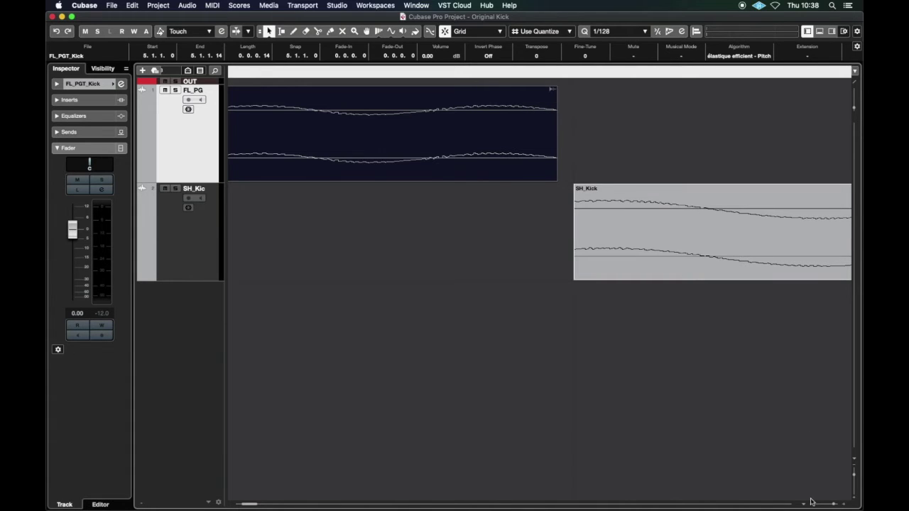
Step: Shift the SH_Kick tail clip to a later position and extend its start back to a zero crossing
{"action": "left_click", "coordinate": [830, 505]}
{"action": "left_click_drag", "start_coordinate": [610, 250], "coordinate": [731, 253]}
{"action": "left_click_drag", "start_coordinate": [682, 280], "coordinate": [603, 293]}
Step: Move the SH_Kick tail clip onto the FL_PGT_Kick track so it starts directly at the transient's end, 5.1.1.14
{"action": "left_click_drag", "start_coordinate": [643, 213], "coordinate": [586, 148]}
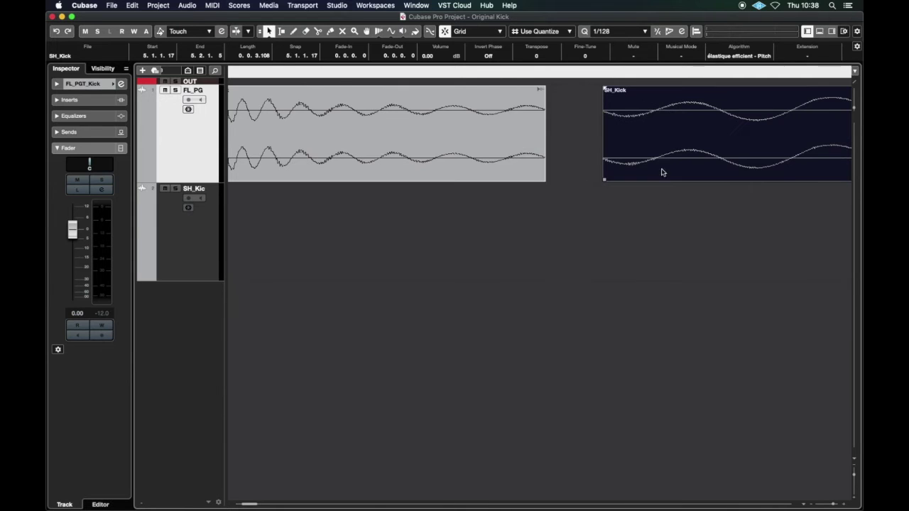
{"action": "left_click_drag", "start_coordinate": [658, 152], "coordinate": [601, 147]}
{"action": "right_click", "coordinate": [538, 235]}
{"action": "left_click", "coordinate": [615, 234]}
{"action": "left_click_drag", "start_coordinate": [521, 237], "coordinate": [601, 69]}
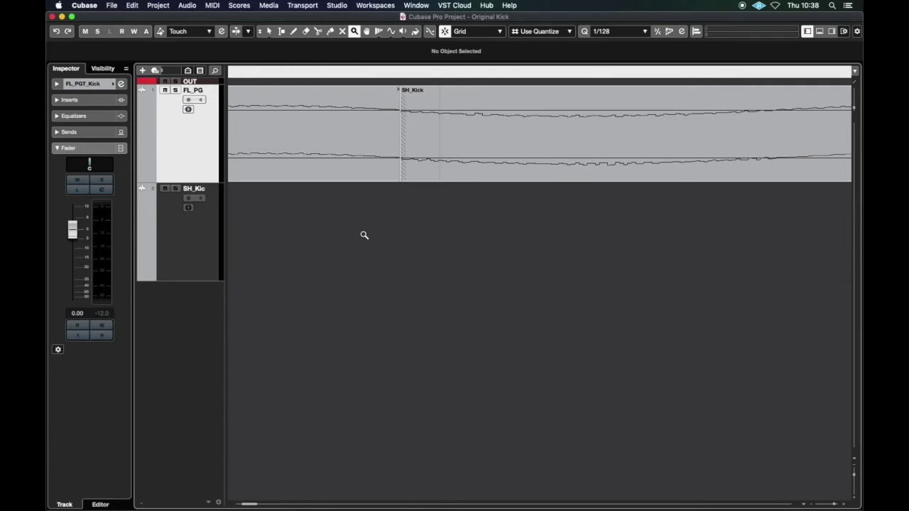
Step: Remove the empty SH_Kick track from the project
{"action": "right_click", "coordinate": [209, 252]}
{"action": "left_click", "coordinate": [257, 286]}
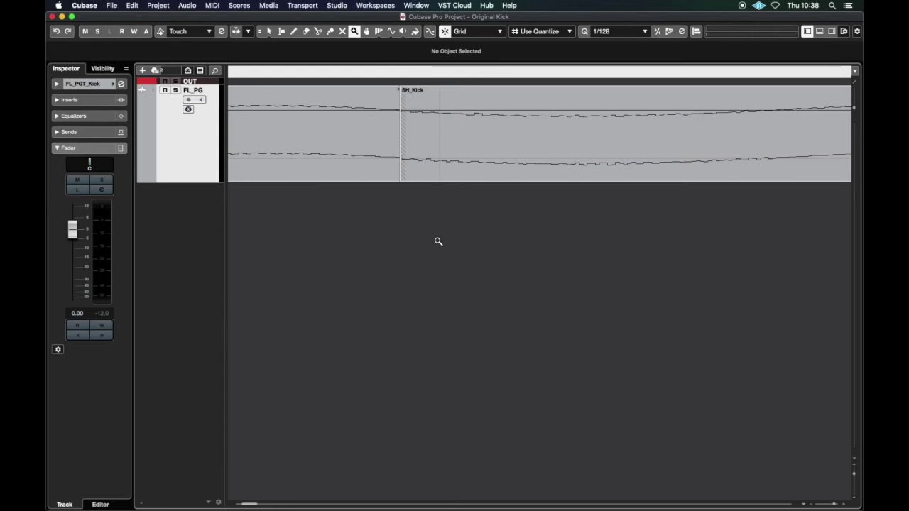
Step: Trim the silent end of the SH_Kick tail clip back to 5.1.3.30
{"action": "left_click", "coordinate": [410, 263]}
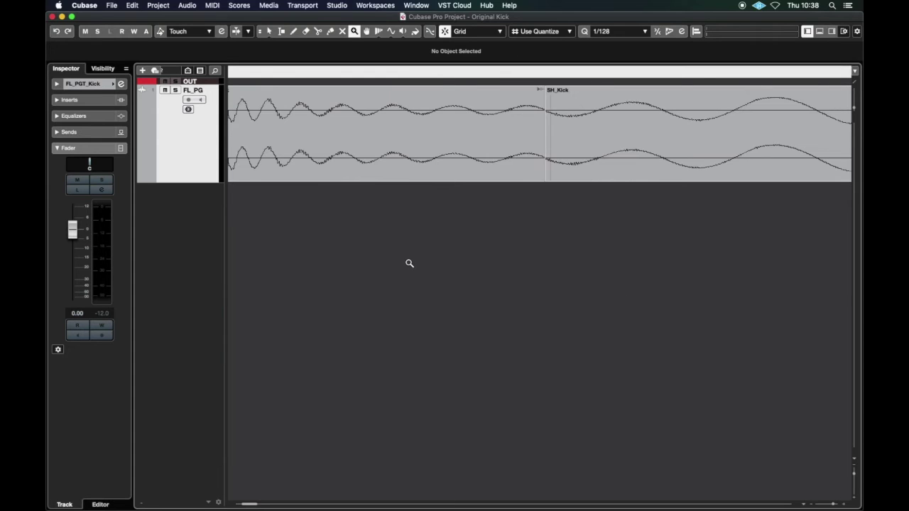
{"action": "key", "text": "h"}
{"action": "key", "text": "h"}
{"action": "key", "text": "h"}
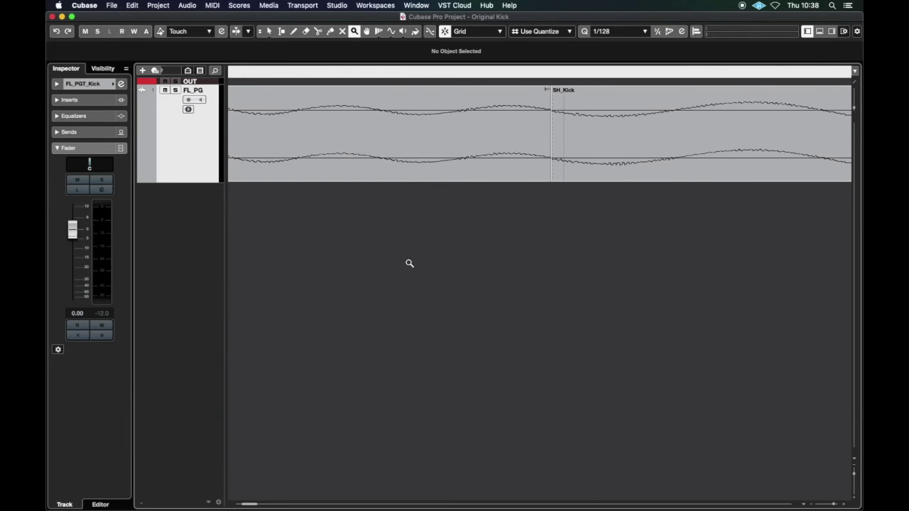
{"action": "key", "text": "g"}
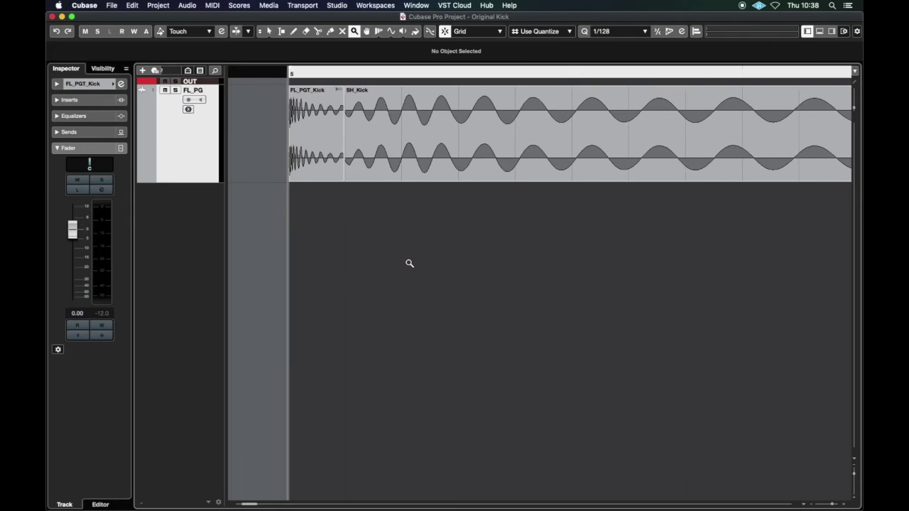
{"action": "key", "text": "g"}
{"action": "key", "text": "1"}
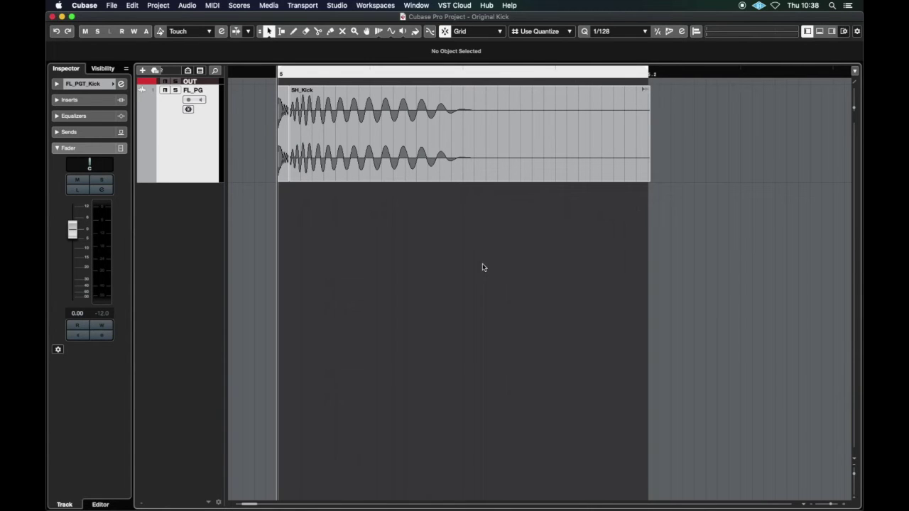
{"action": "left_click_drag", "start_coordinate": [649, 182], "coordinate": [484, 181]}
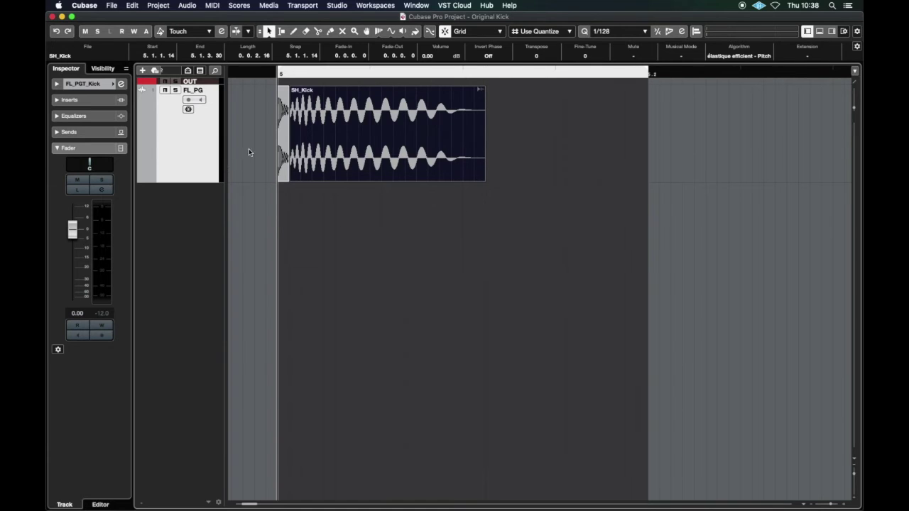
Step: Inspect the joint between the transient and the tail, and trim the end of the SH_Kick clip to 5.1.3.15
{"action": "left_click_drag", "start_coordinate": [248, 152], "coordinate": [373, 239]}
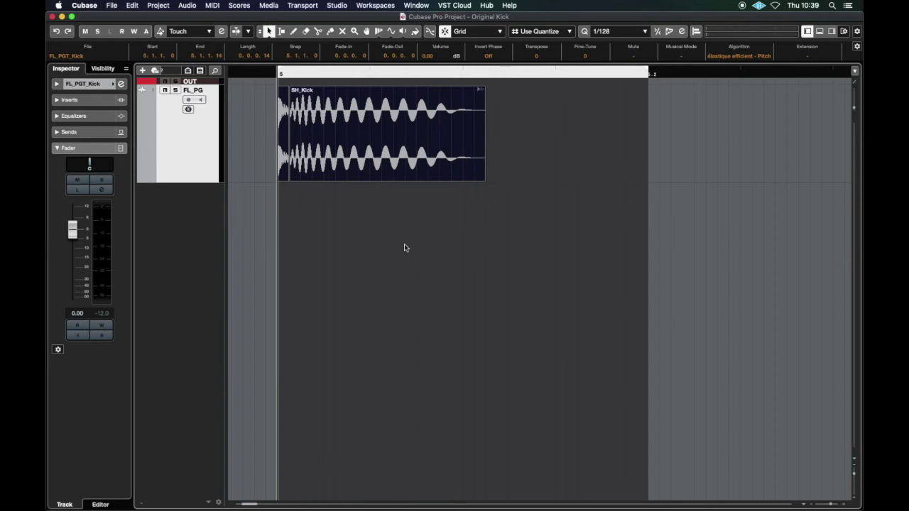
{"action": "right_click", "coordinate": [314, 223]}
{"action": "left_click", "coordinate": [391, 217]}
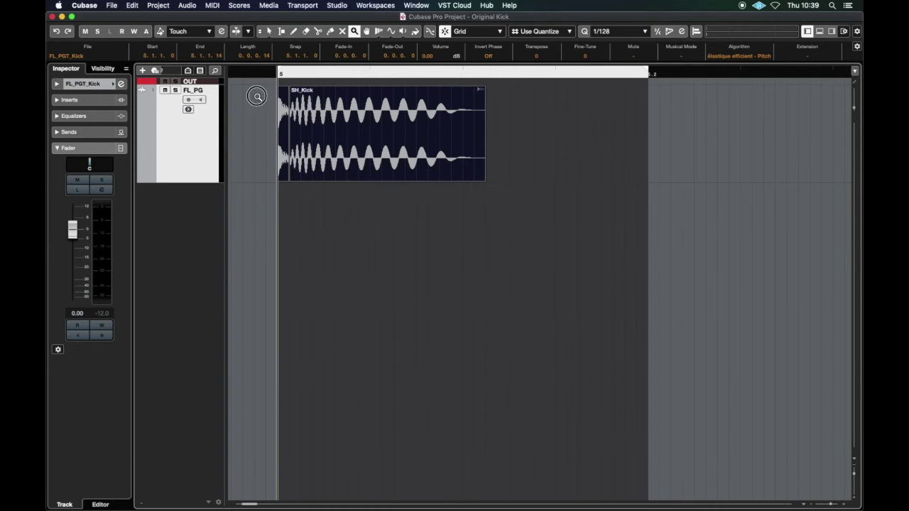
{"action": "left_click_drag", "start_coordinate": [255, 94], "coordinate": [403, 297]}
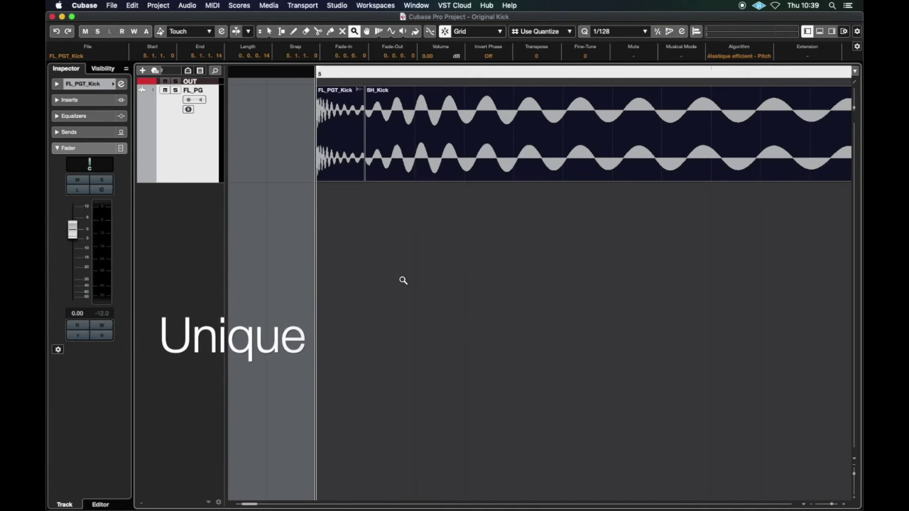
{"action": "left_click", "coordinate": [402, 279], "text": "alt"}
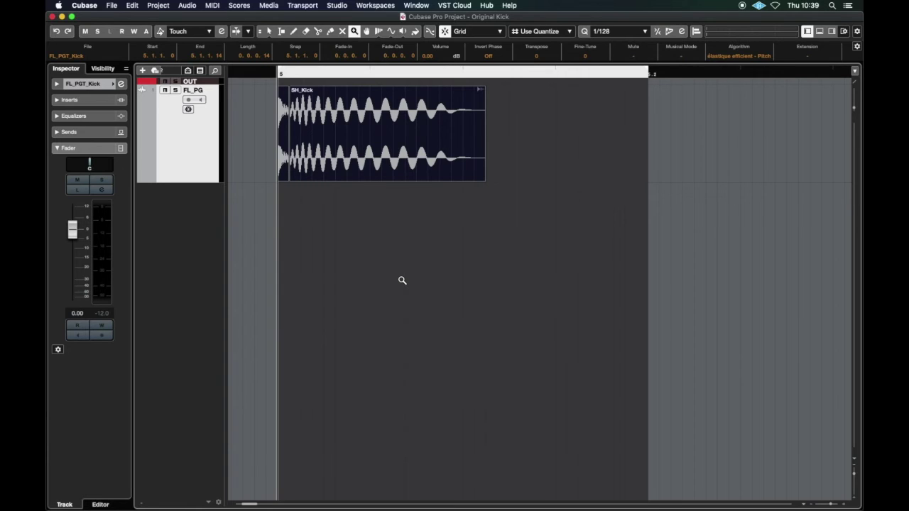
{"action": "key", "text": "1"}
{"action": "left_click", "coordinate": [475, 217]}
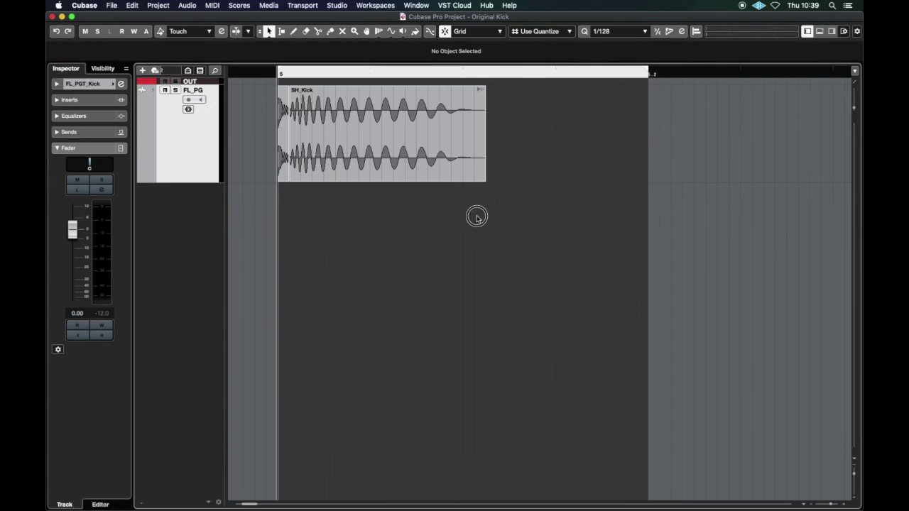
{"action": "left_click_drag", "start_coordinate": [486, 186], "coordinate": [476, 184]}
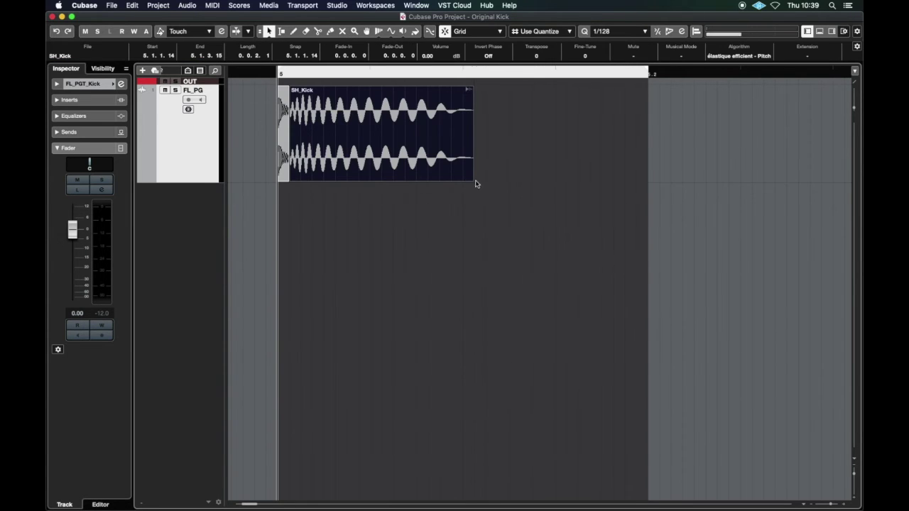
Step: Rename the kick track to Tomten and bounce the transient and tail clips into one audio file, replacing the original events
{"action": "left_click", "coordinate": [402, 273]}
{"action": "left_click_drag", "start_coordinate": [252, 146], "coordinate": [384, 260]}
{"action": "double_click", "coordinate": [195, 91]}
{"action": "type", "text": "Tomten"}
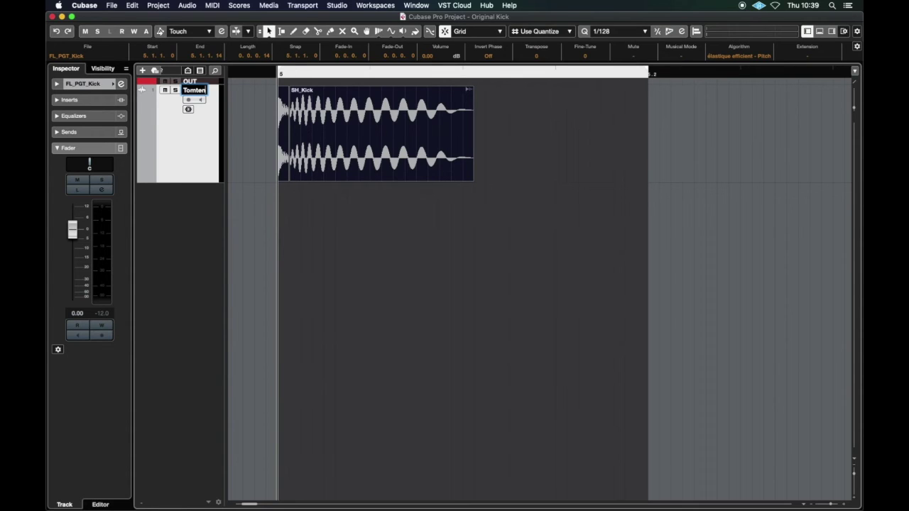
{"action": "key", "text": "Return"}
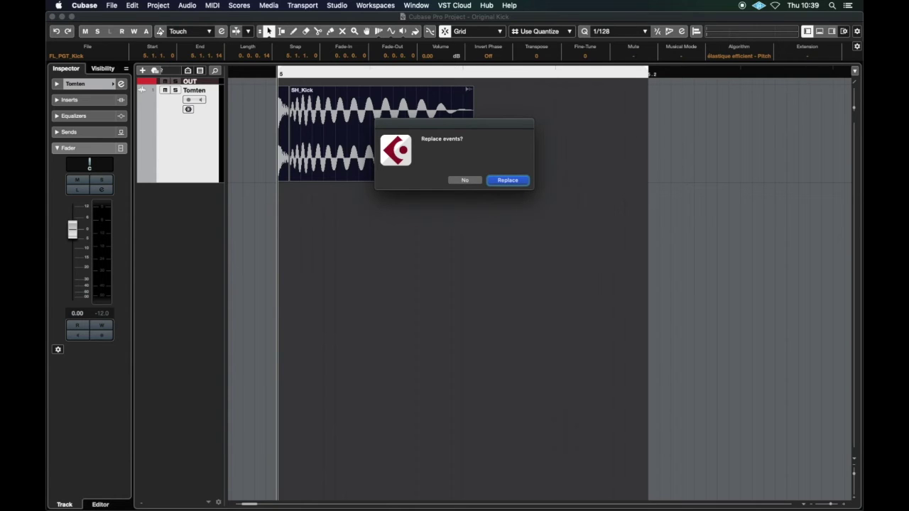
{"action": "key", "text": "Return"}
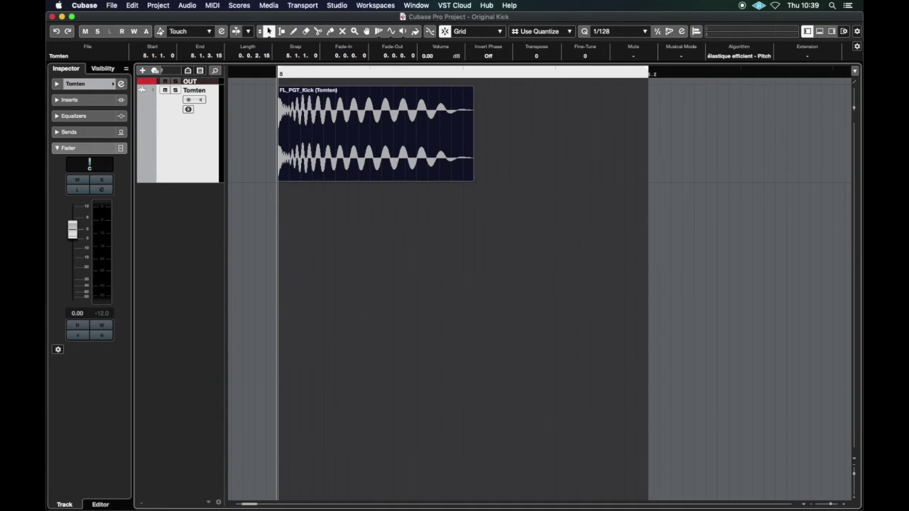
{"action": "left_click", "coordinate": [448, 295]}
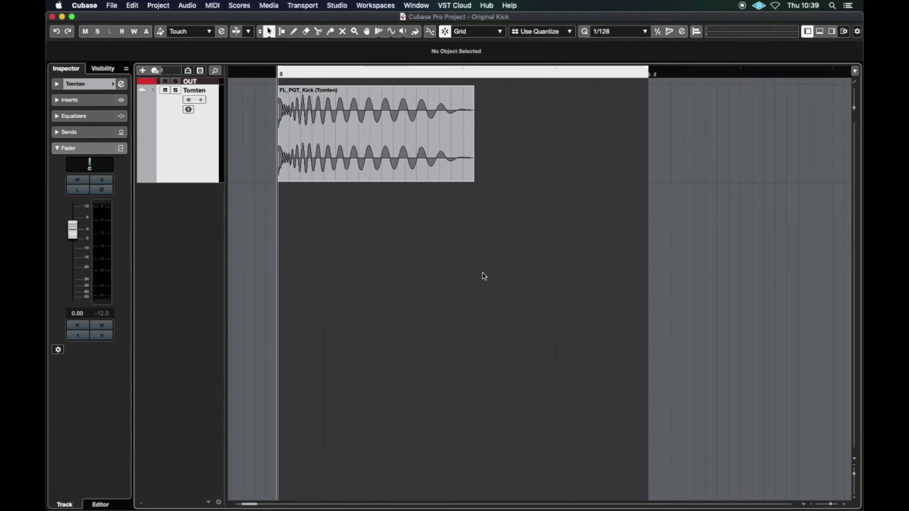
Step: Insert the original FL_PGT_Kick and SH_Kick files from the Pool at bar 5 on different tracks
{"action": "key", "text": "super+p"}
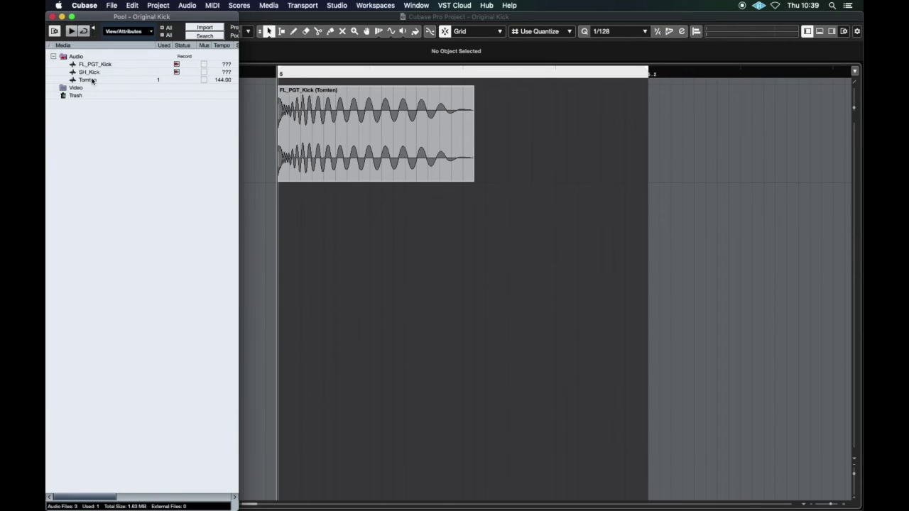
{"action": "left_click", "coordinate": [121, 66]}
{"action": "left_click", "coordinate": [119, 72], "text": "shift"}
{"action": "left_click", "coordinate": [93, 65]}
{"action": "left_click_drag", "start_coordinate": [93, 66], "coordinate": [286, 302]}
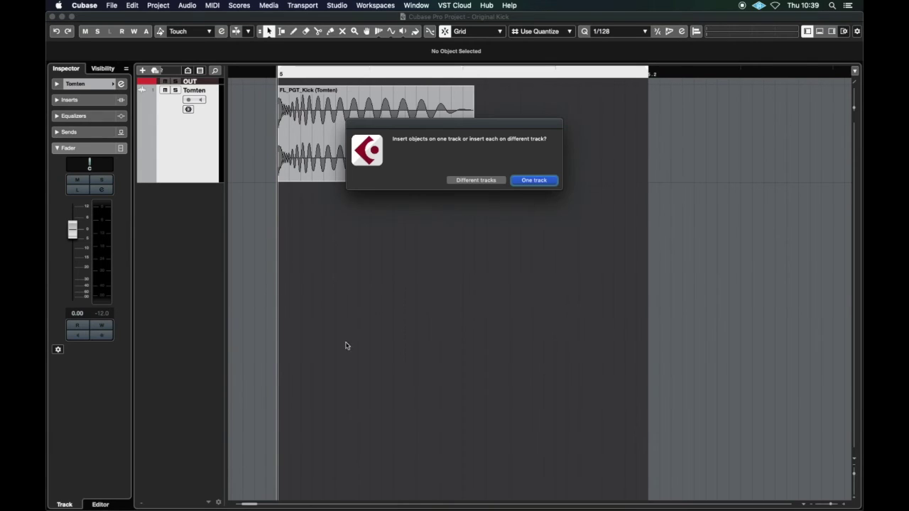
{"action": "left_click", "coordinate": [475, 180]}
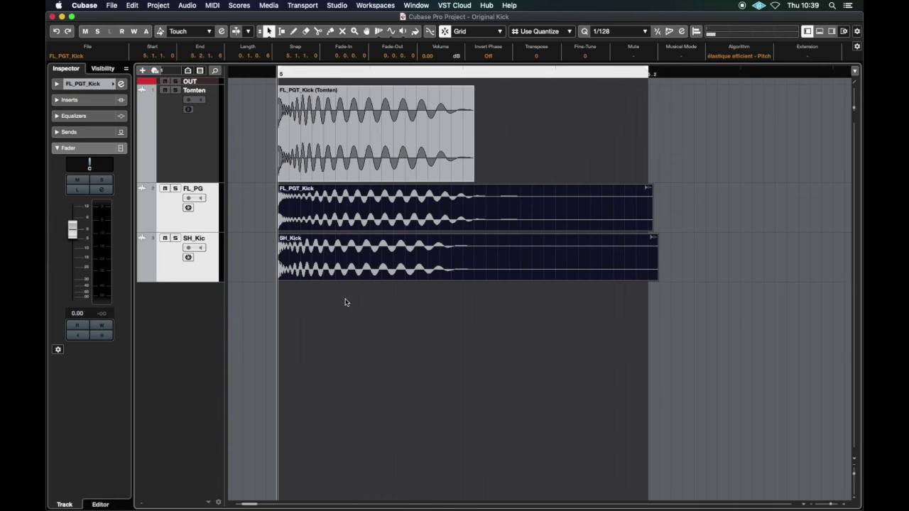
Step: Resize the three audio tracks to the same height and clear the clip selection
{"action": "left_click", "coordinate": [205, 150]}
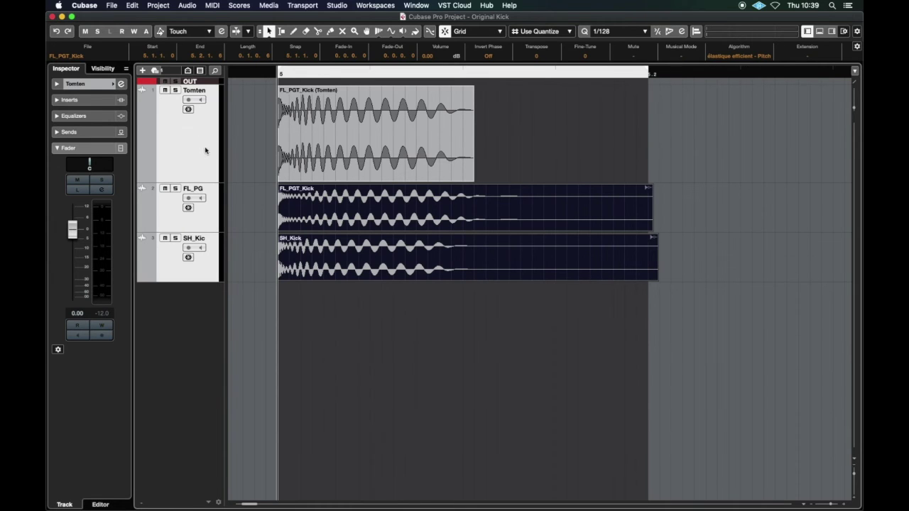
{"action": "mouse_move", "coordinate": [216, 182]}
{"action": "left_mouse_down"}
{"action": "mouse_move", "coordinate": [217, 144]}
{"action": "mouse_move", "coordinate": [219, 197]}
{"action": "mouse_move", "coordinate": [223, 170]}
{"action": "left_mouse_up"}
{"action": "left_click", "coordinate": [354, 399]}
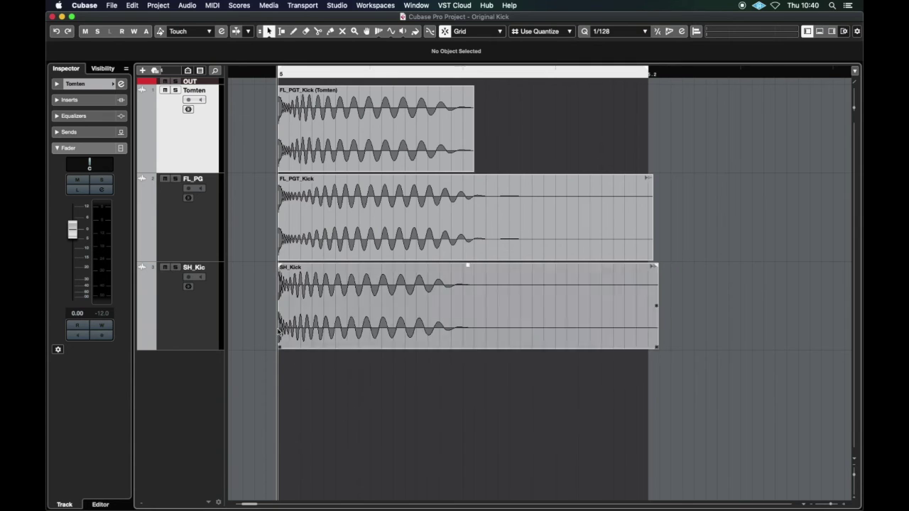
Step: Mute the Tomten and SH_Kick clips and play back FL_PGT_Kick on its own
{"action": "left_click_drag", "start_coordinate": [257, 127], "coordinate": [515, 129]}
{"action": "left_click_drag", "start_coordinate": [259, 320], "coordinate": [356, 403]}
{"action": "key", "text": "space"}
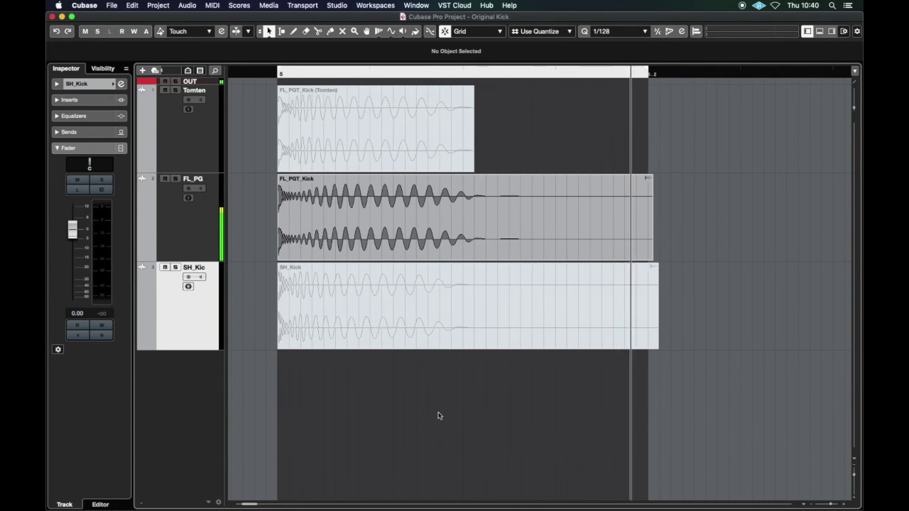
{"action": "key", "text": "space"}
Step: Swap the mute states of the FL_PGT_Kick and SH_Kick clips and play back SH_Kick alone
{"action": "left_click_drag", "start_coordinate": [259, 239], "coordinate": [347, 306]}
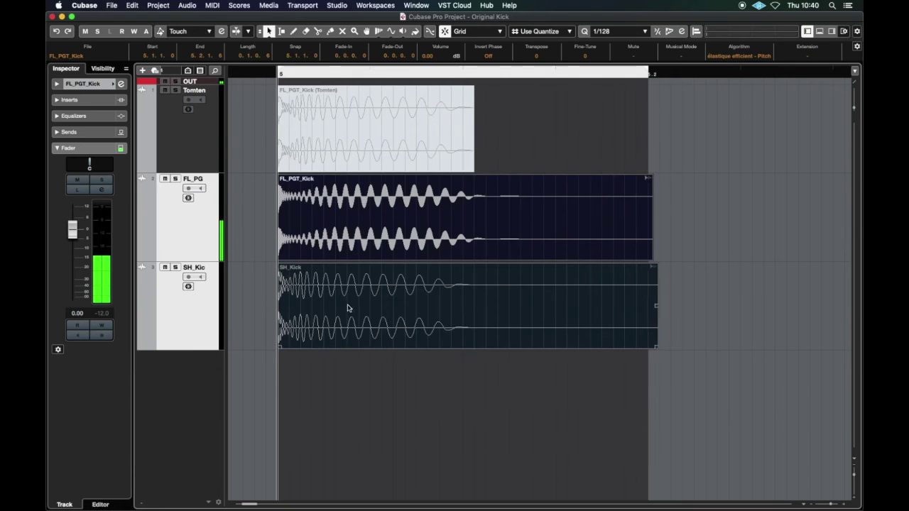
{"action": "key", "text": "space"}
{"action": "key", "text": "space"}
Step: Mute the SH_Kick clip, unmute the bounced Tomten clip and play back the hybrid kick alone
{"action": "left_click_drag", "start_coordinate": [247, 293], "coordinate": [329, 371]}
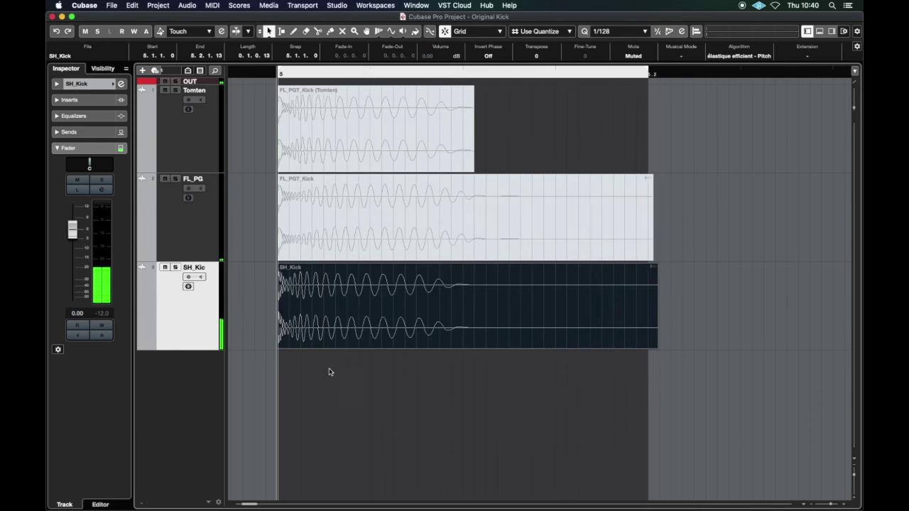
{"action": "left_click", "coordinate": [300, 144]}
{"action": "key", "text": "shift+u"}
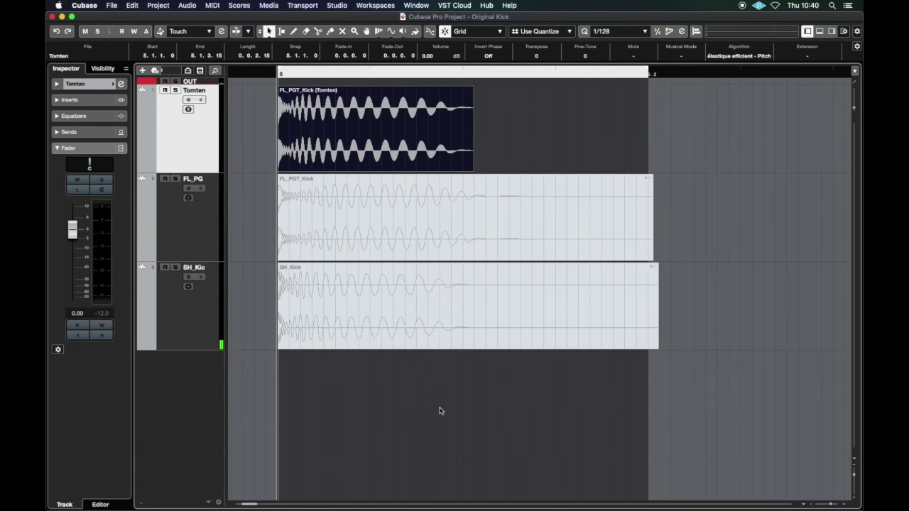
{"action": "key", "text": "space"}
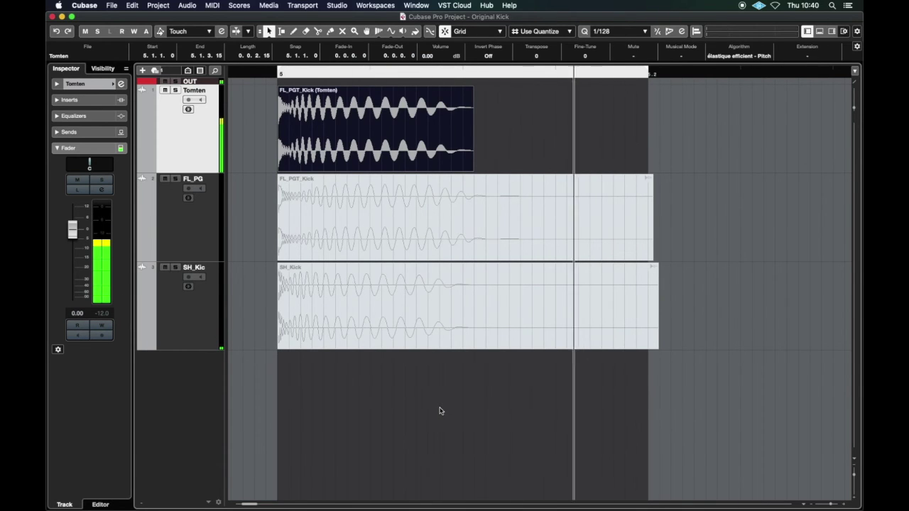
{"action": "key", "text": "space"}
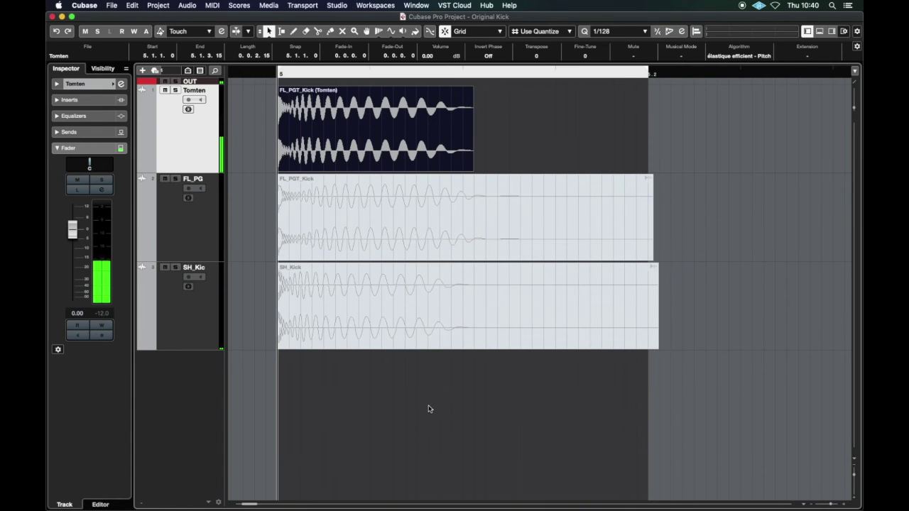
Step: Move the SH_Kick track directly below Tomten and compare both clips in playback by swapping their mute states
{"action": "left_click_drag", "start_coordinate": [193, 269], "coordinate": [196, 232]}
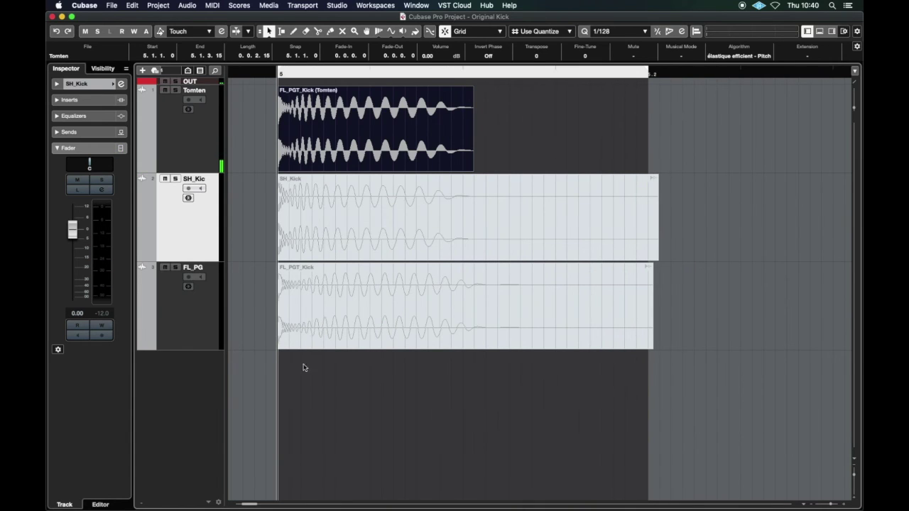
{"action": "left_click", "coordinate": [340, 404]}
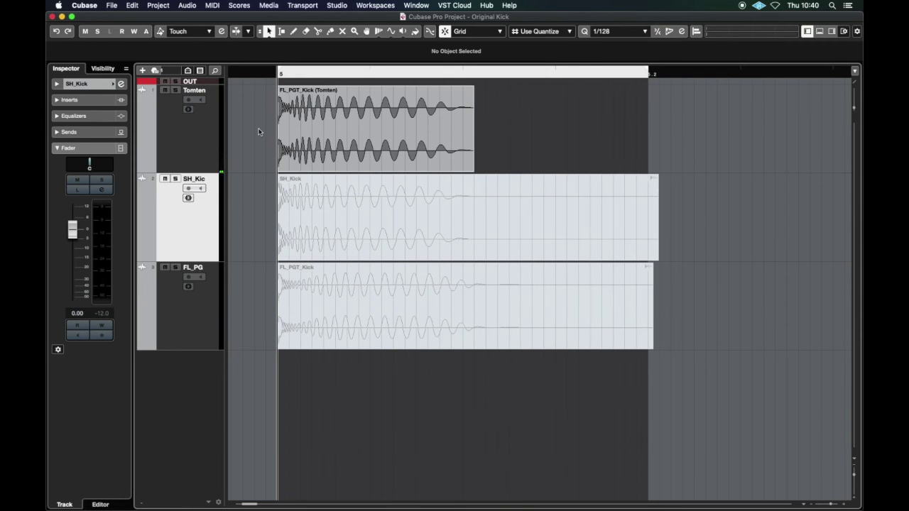
{"action": "left_click_drag", "start_coordinate": [258, 129], "coordinate": [371, 226]}
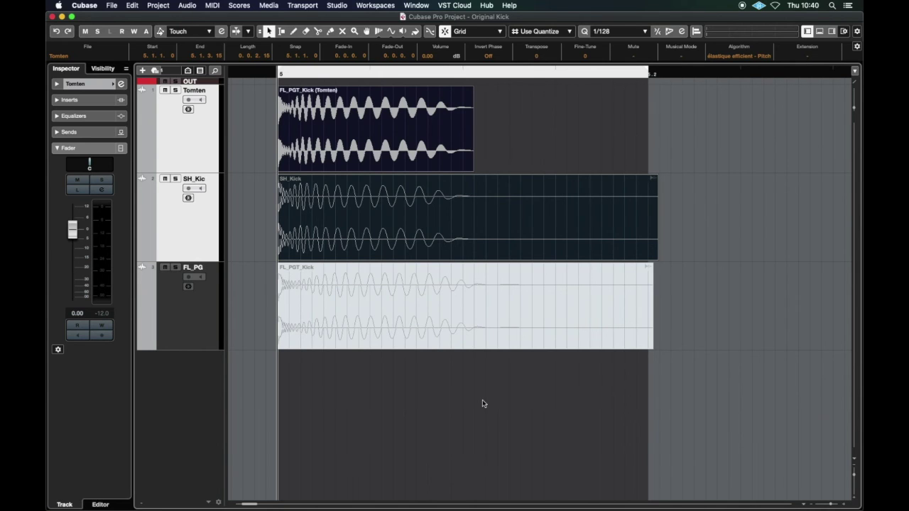
{"action": "key", "text": "space"}
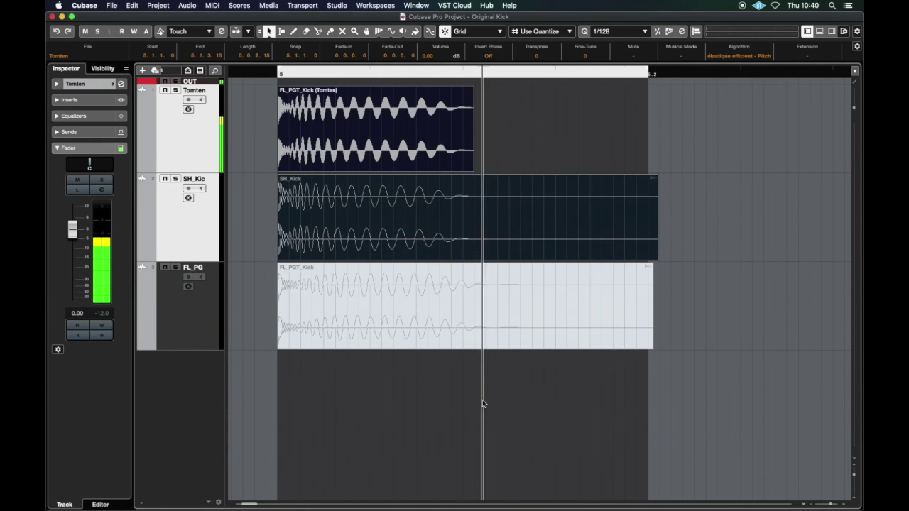
{"action": "key", "text": "Down"}
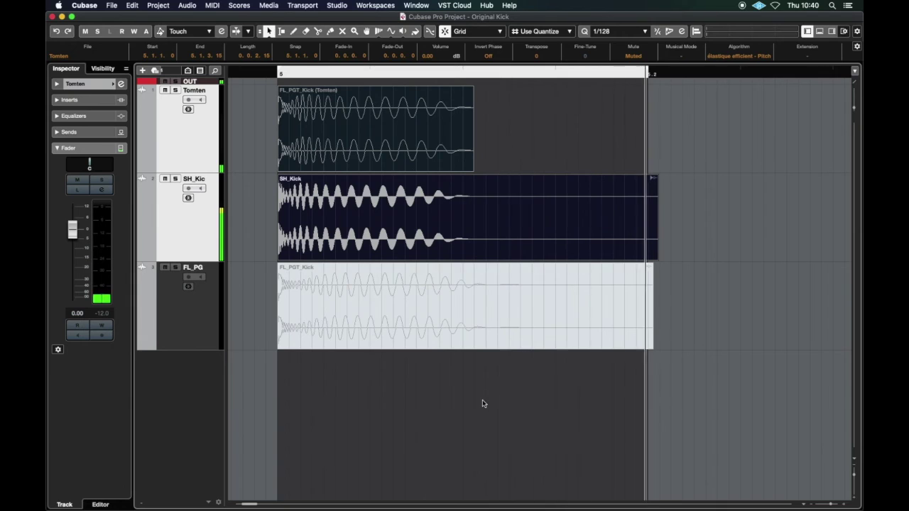
{"action": "left_click", "coordinate": [305, 118]}
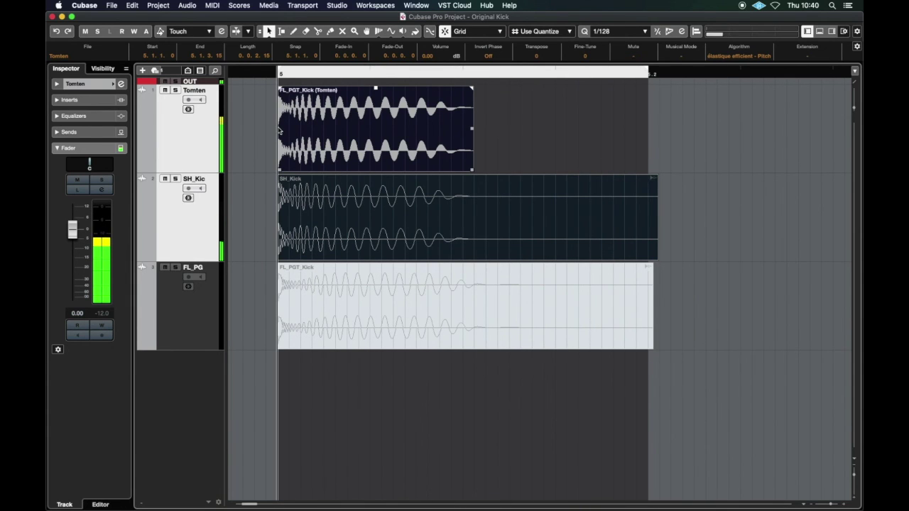
Step: Move the FL_PGT_Kick track directly below Tomten and compare both clips in playback by swapping their mute states
{"action": "left_click_drag", "start_coordinate": [190, 302], "coordinate": [199, 213]}
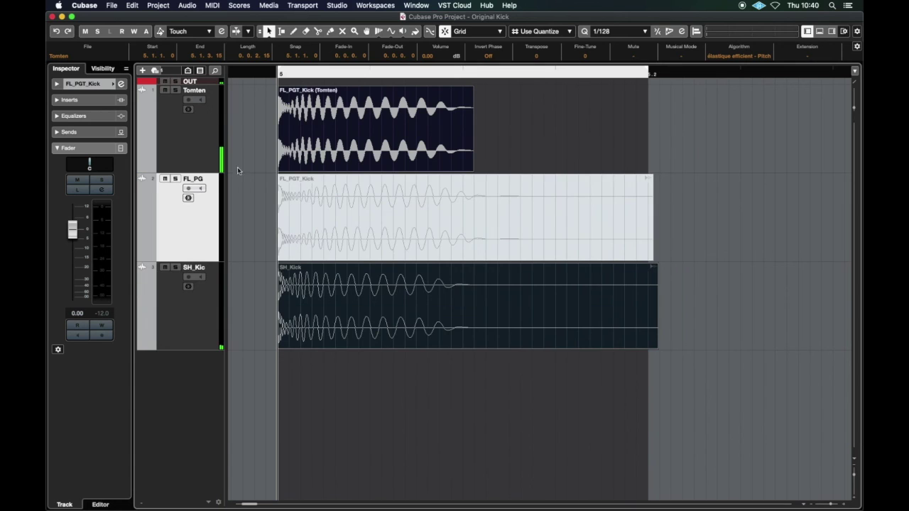
{"action": "left_click_drag", "start_coordinate": [256, 137], "coordinate": [354, 218]}
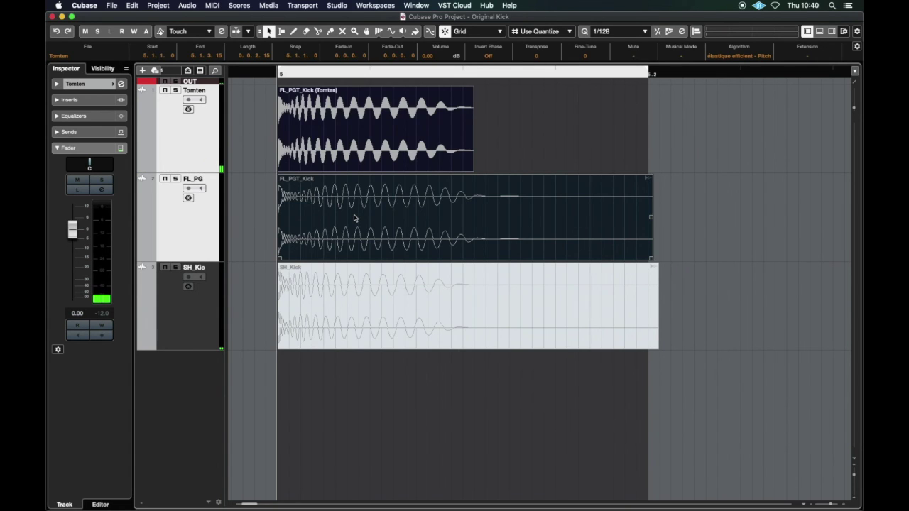
{"action": "left_click", "coordinate": [354, 218]}
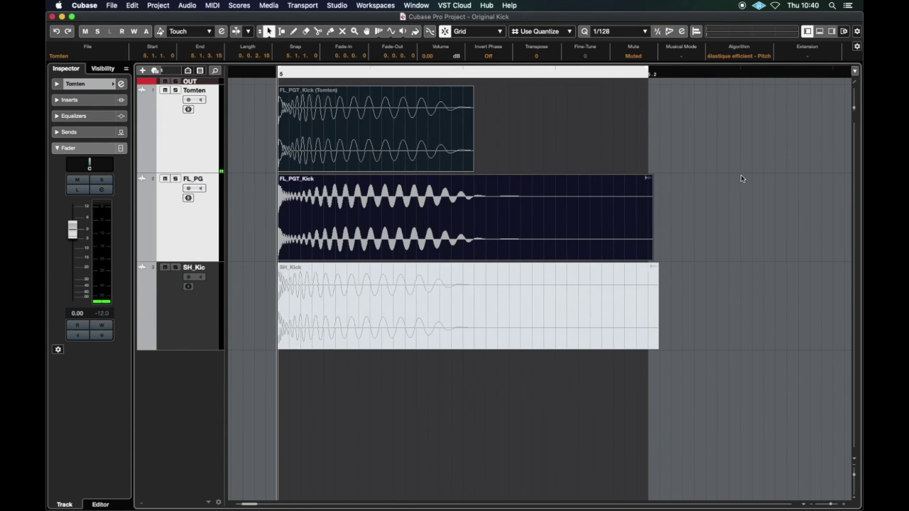
{"action": "key", "text": "space"}
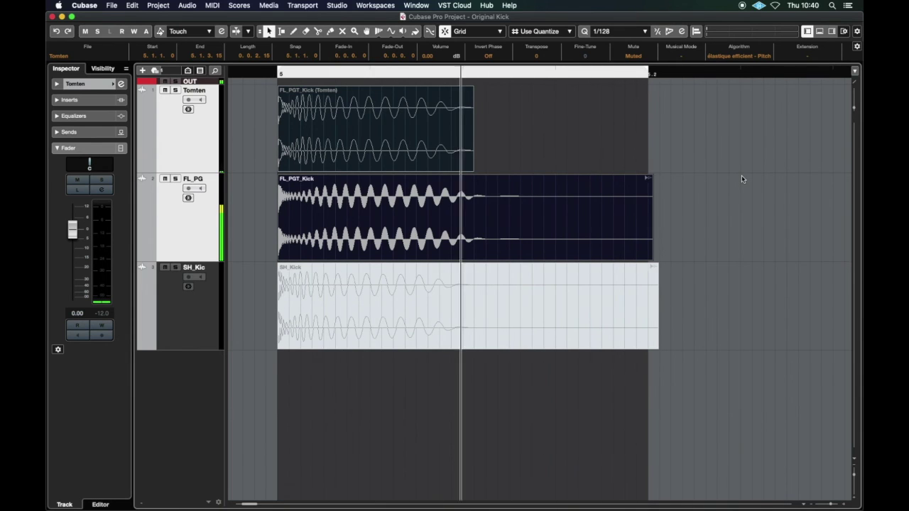
{"action": "key", "text": "Up"}
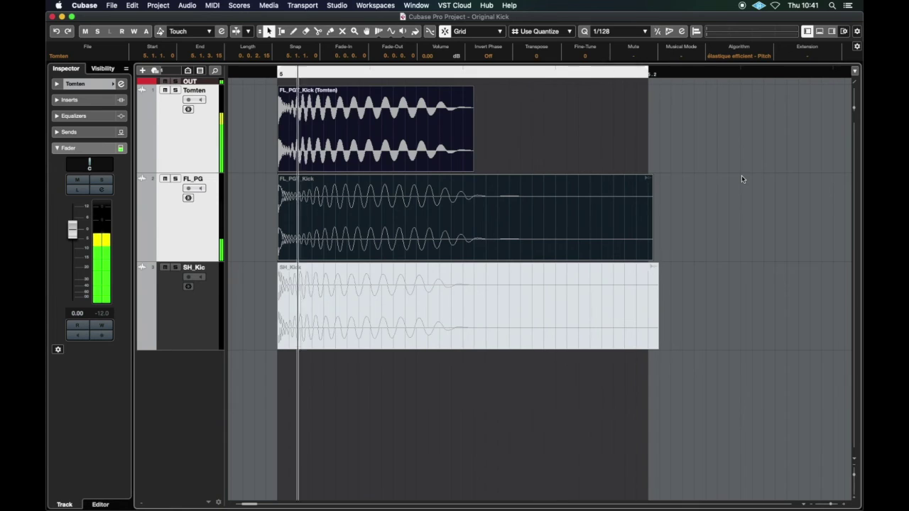
{"action": "key", "text": "space"}
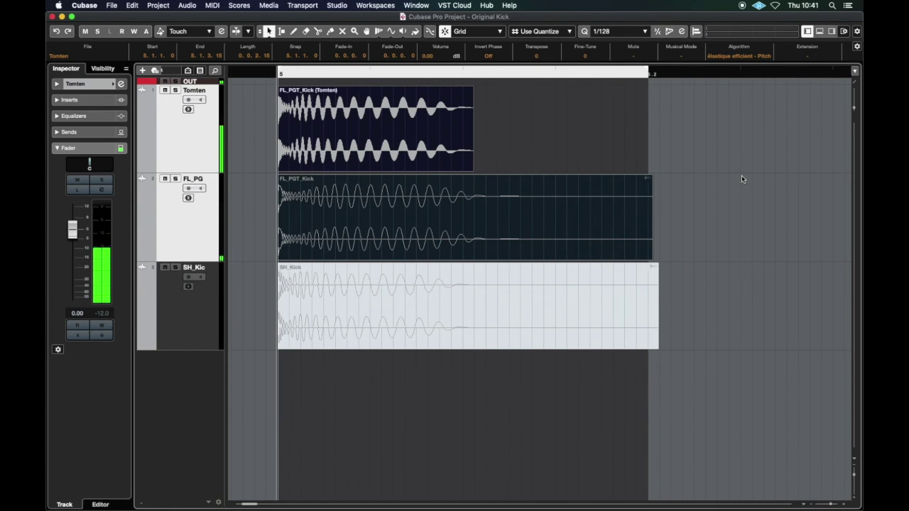
Step: Check the three kick channels' fader levels in the MixConsole and close it
{"action": "key", "text": "F3"}
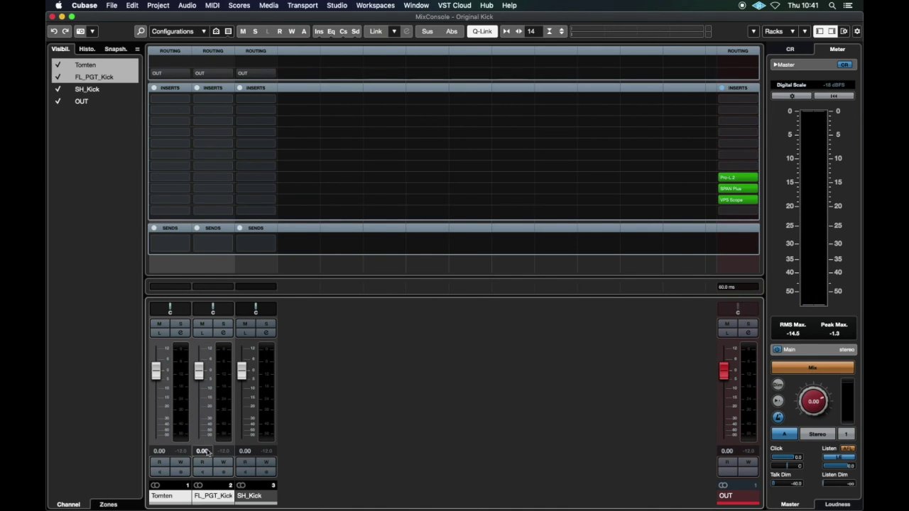
{"action": "left_click", "coordinate": [51, 16]}
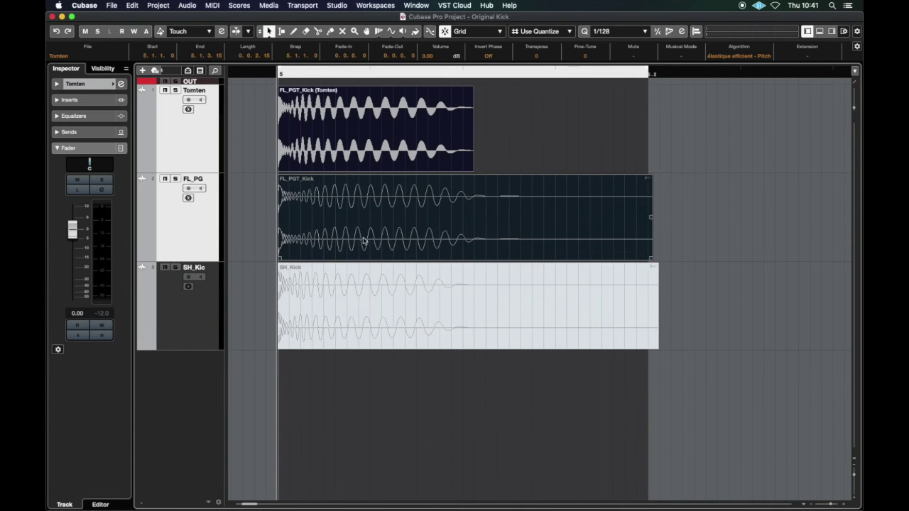
Step: Unmute the FL_PGT_Kick and SH_Kick clips together, leaving no clip selected
{"action": "left_click", "coordinate": [402, 424]}
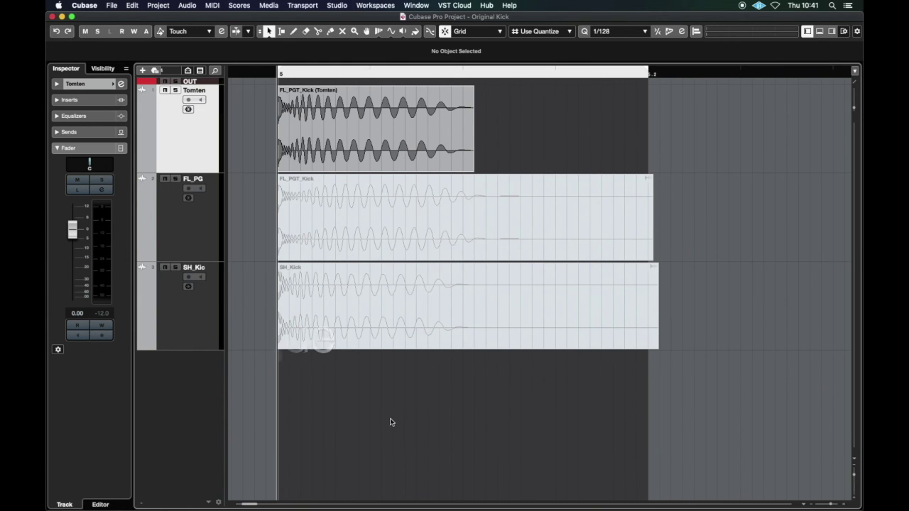
{"action": "left_click_drag", "start_coordinate": [252, 217], "coordinate": [349, 319]}
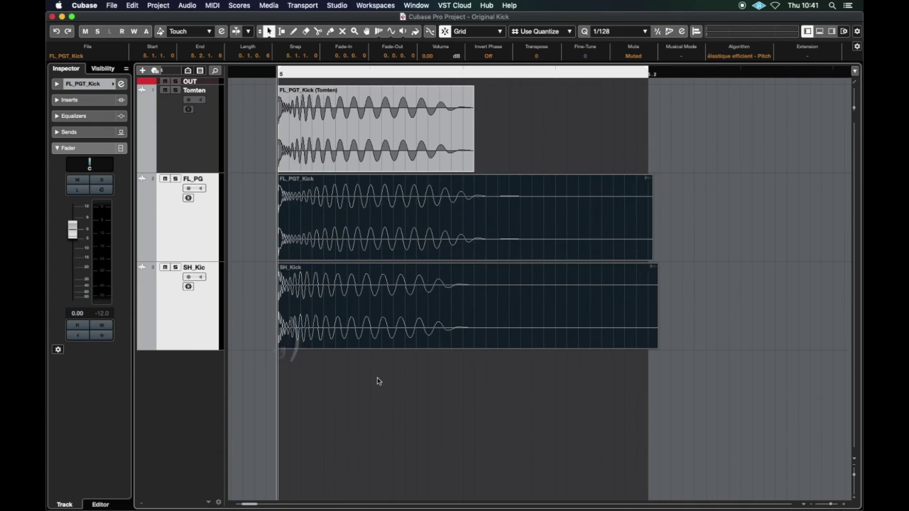
{"action": "key", "text": "shift+u"}
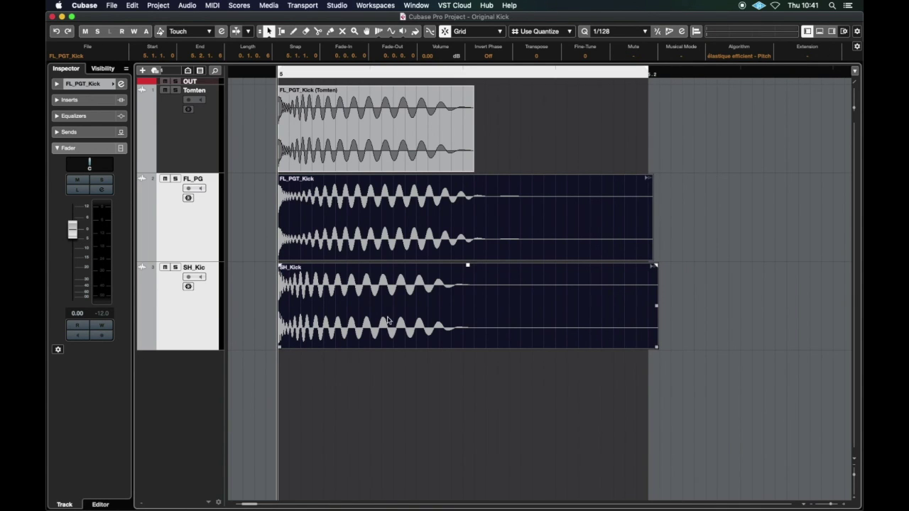
{"action": "left_click", "coordinate": [384, 388]}
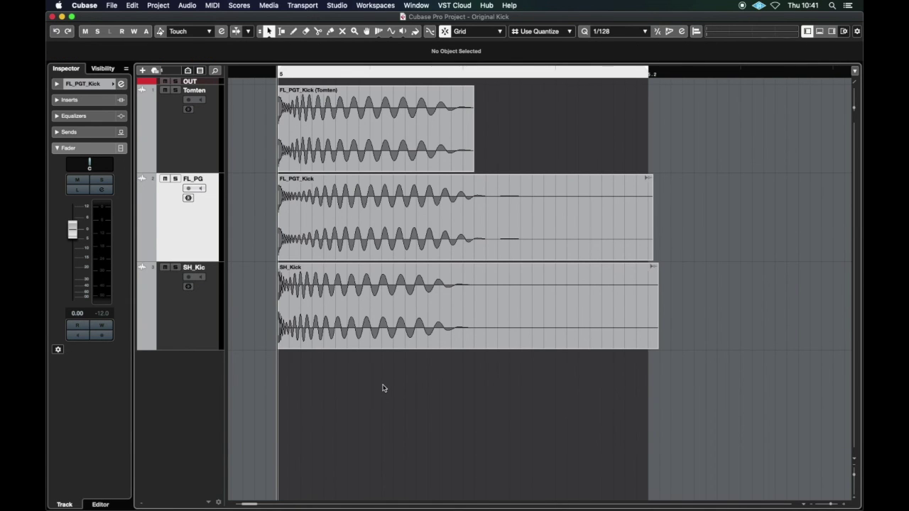
Step: Remove the FL_PGT_Kick and SH_Kick tracks from the project and select the bounced Tomten clip
{"action": "left_click", "coordinate": [195, 318], "text": "shift"}
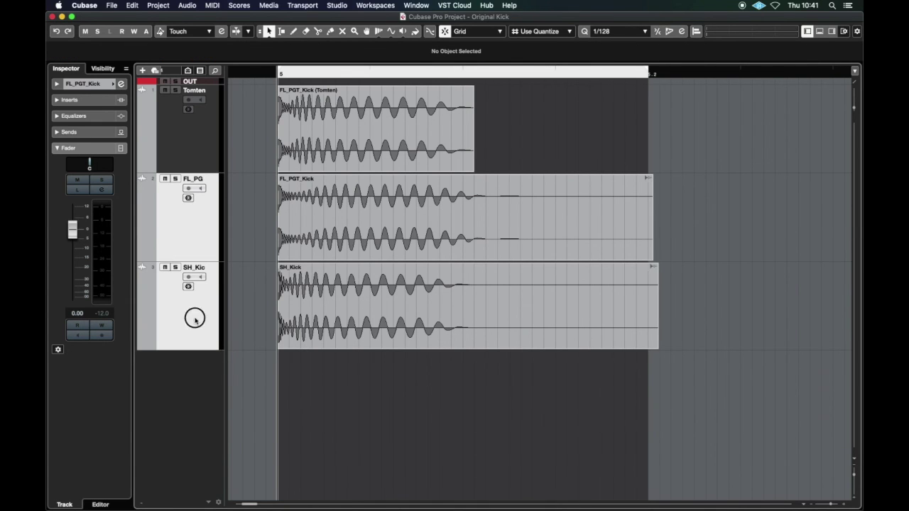
{"action": "right_click", "coordinate": [196, 318]}
{"action": "key", "text": "Return"}
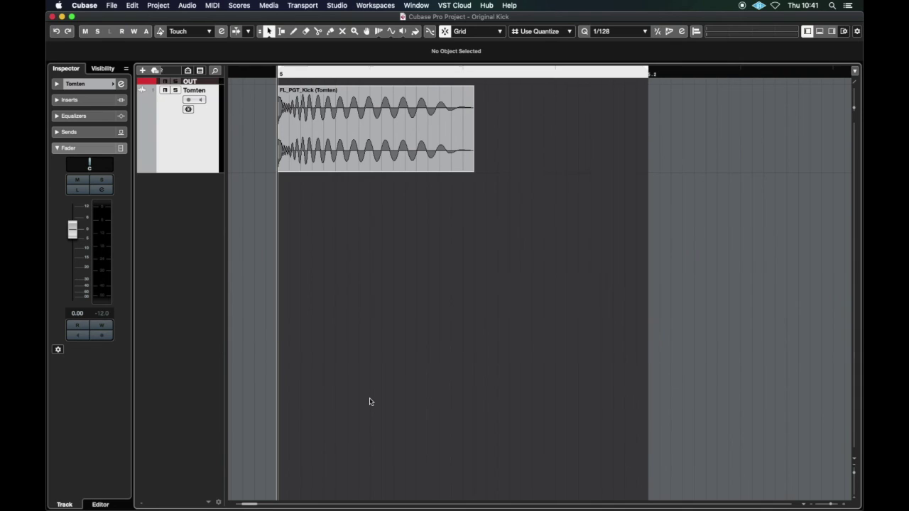
{"action": "left_click_drag", "start_coordinate": [252, 146], "coordinate": [416, 309]}
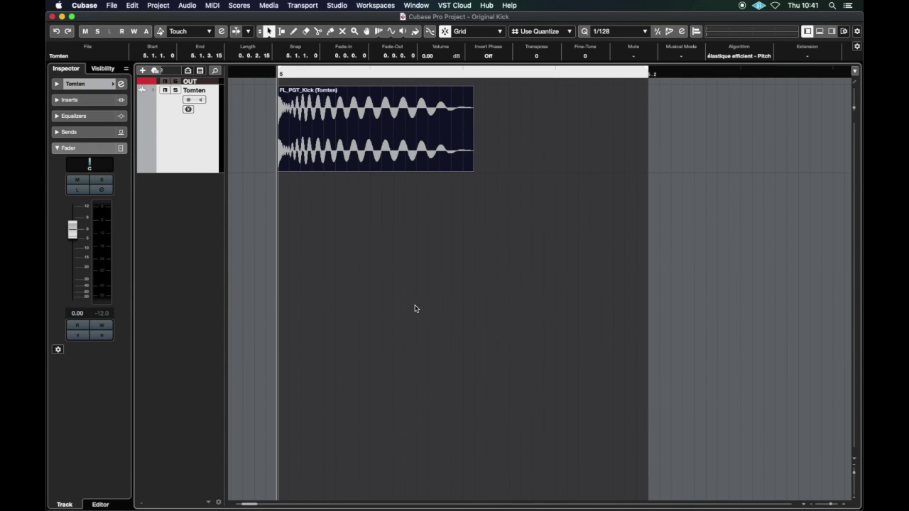